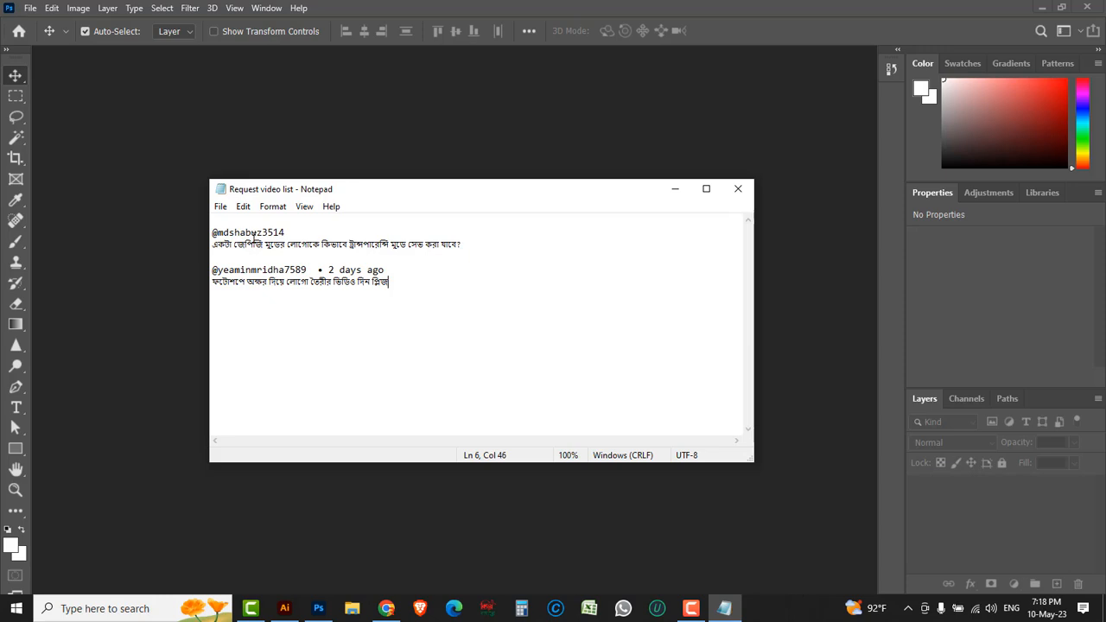
Step: Highlight the first video request in the Notepad list, then close the list
{"action": "left_click_drag", "start_coordinate": [291, 232], "coordinate": [464, 246]}
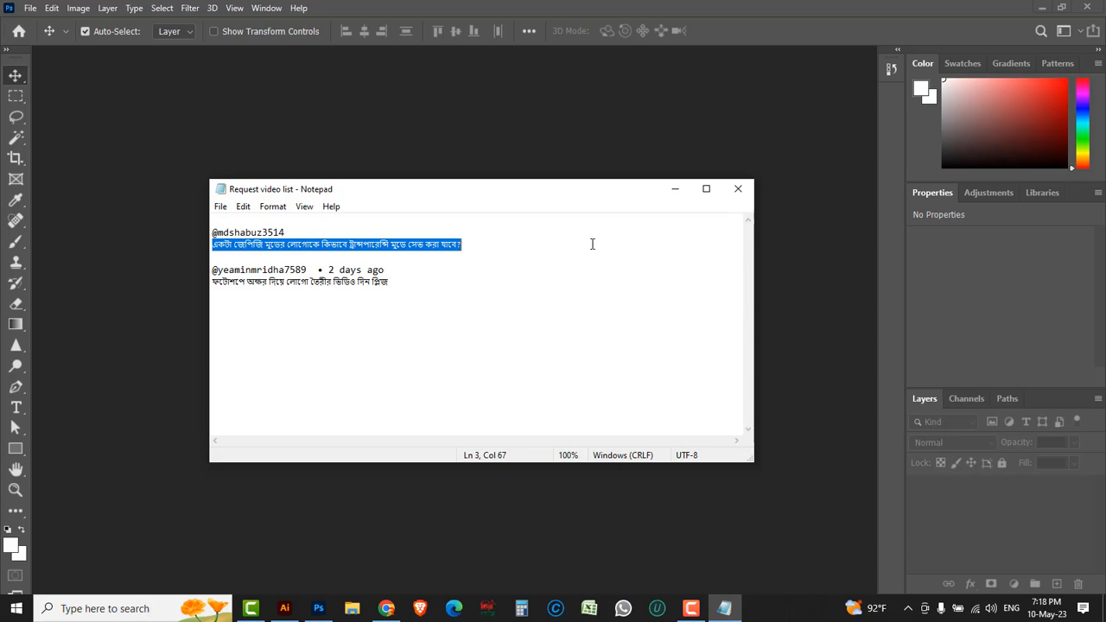
{"action": "left_click", "coordinate": [737, 190]}
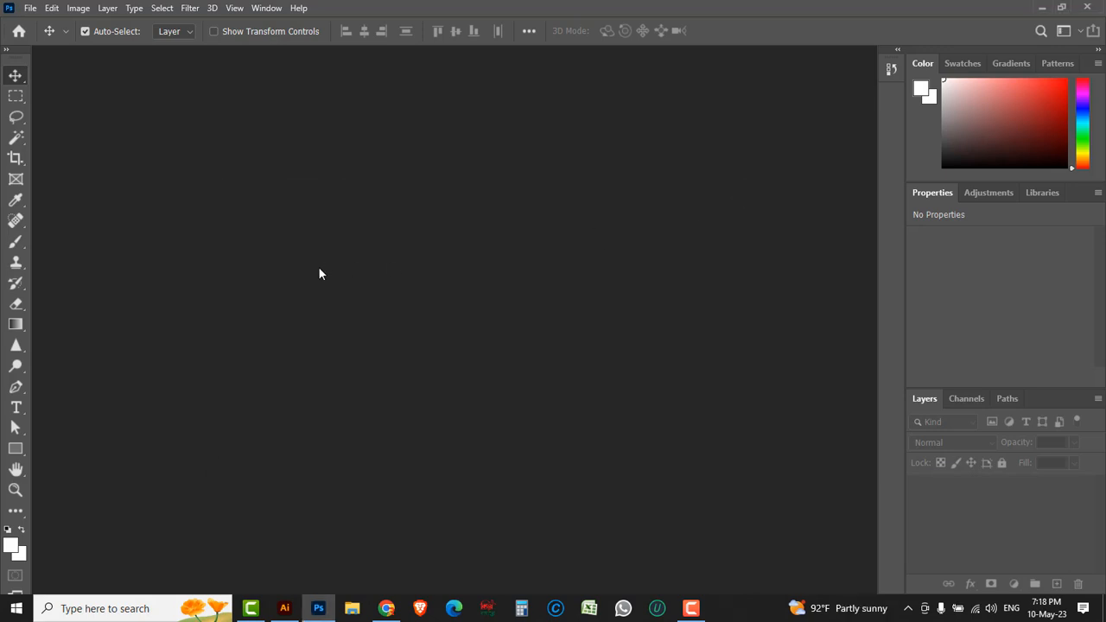
Step: Open the JPEG logo 7 and the Background image together from the Jpeg to png folder
{"action": "left_click", "coordinate": [29, 8]}
{"action": "left_click", "coordinate": [36, 32]}
{"action": "left_click_drag", "start_coordinate": [260, 204], "coordinate": [94, 78]}
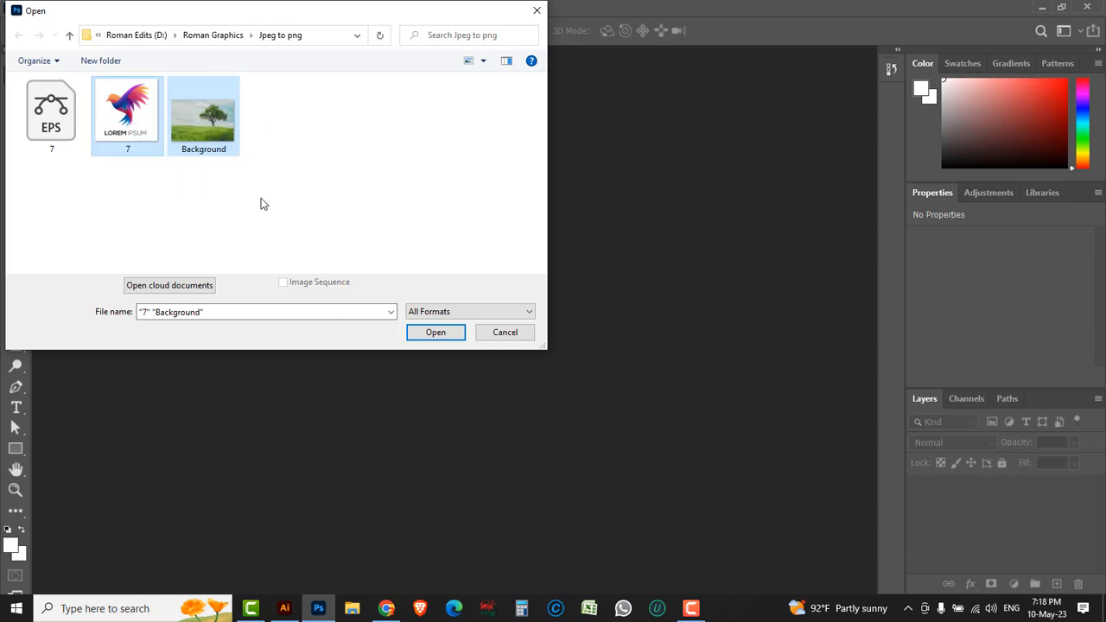
{"action": "left_click", "coordinate": [436, 332]}
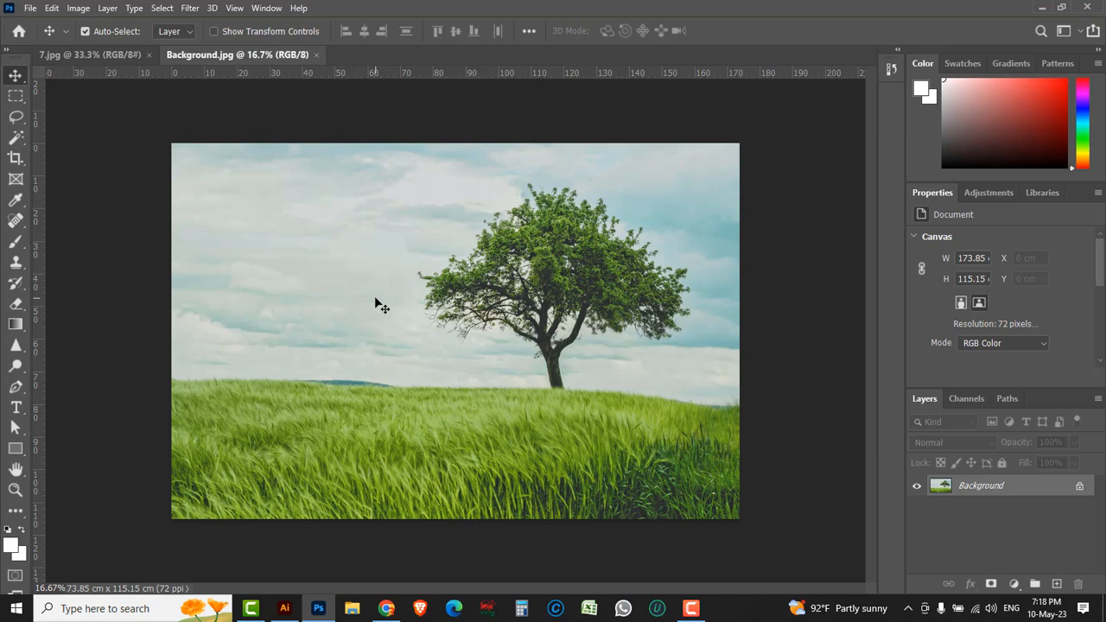
Step: Copy the logo from 7.jpg into Background.jpg and place it beside the tree at about X 38 cm, Y 22 cm
{"action": "left_click", "coordinate": [101, 55]}
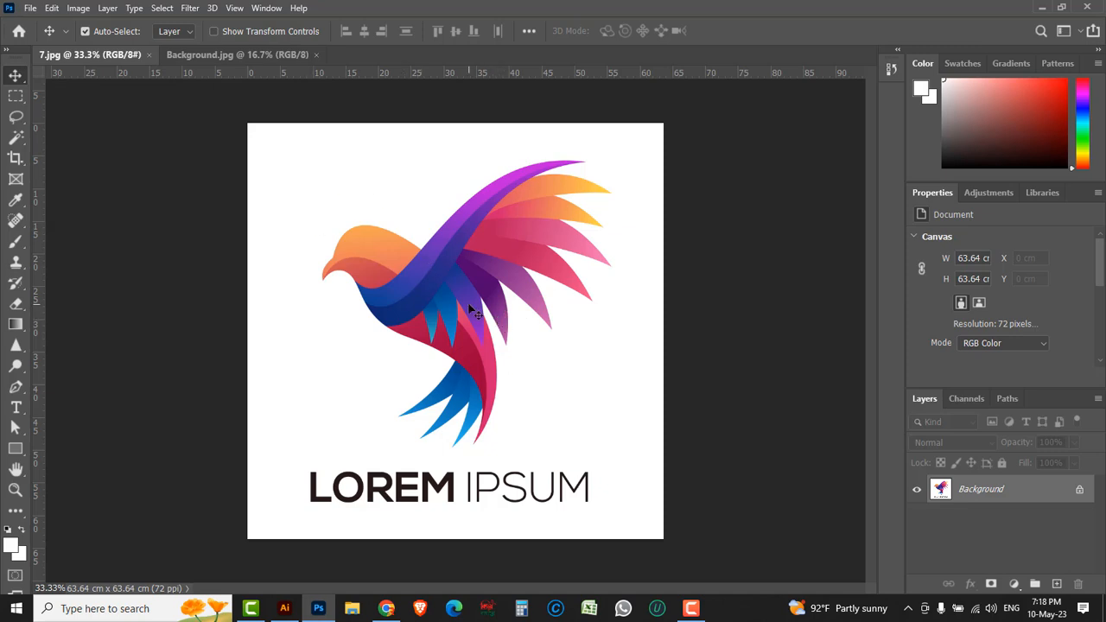
{"action": "left_click_drag", "start_coordinate": [481, 324], "coordinate": [331, 273]}
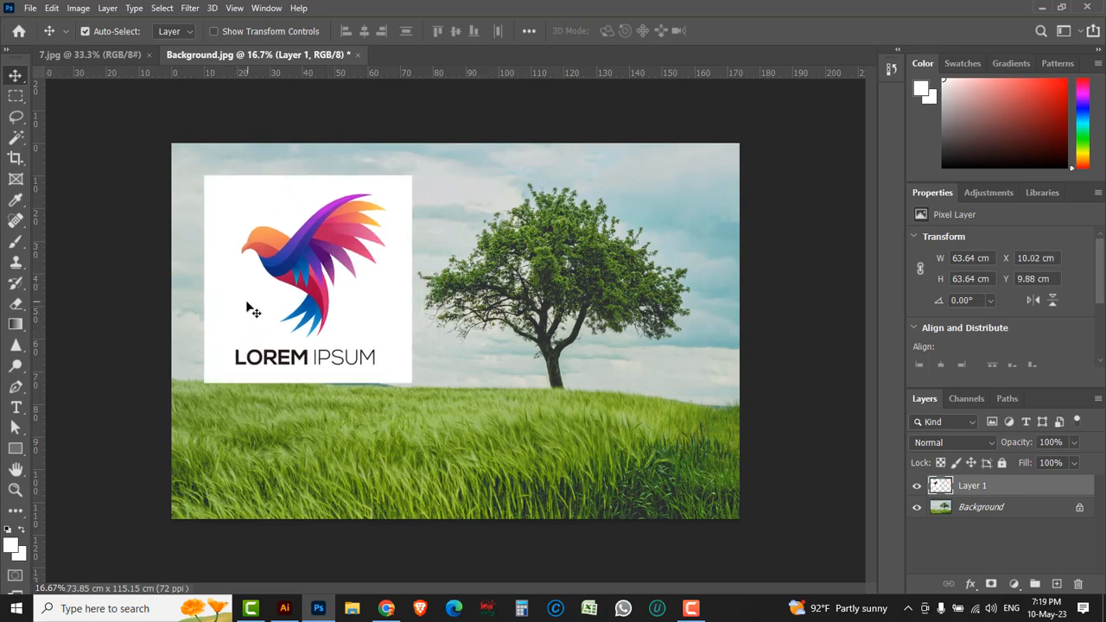
{"action": "left_click", "coordinate": [102, 55]}
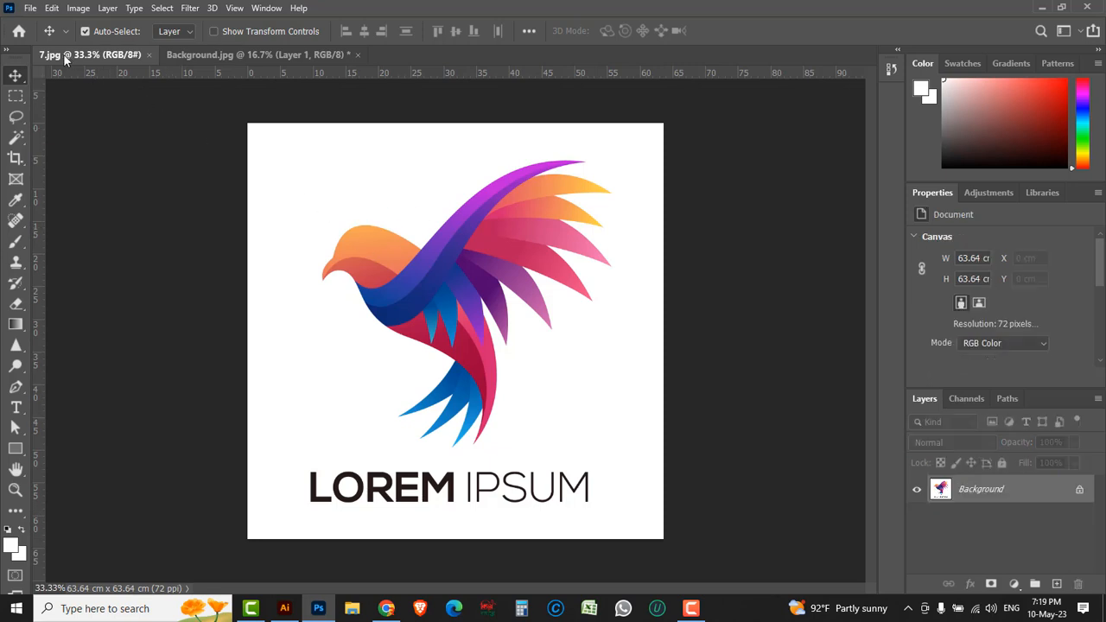
{"action": "left_click", "coordinate": [199, 56]}
{"action": "left_click_drag", "start_coordinate": [293, 274], "coordinate": [371, 294]}
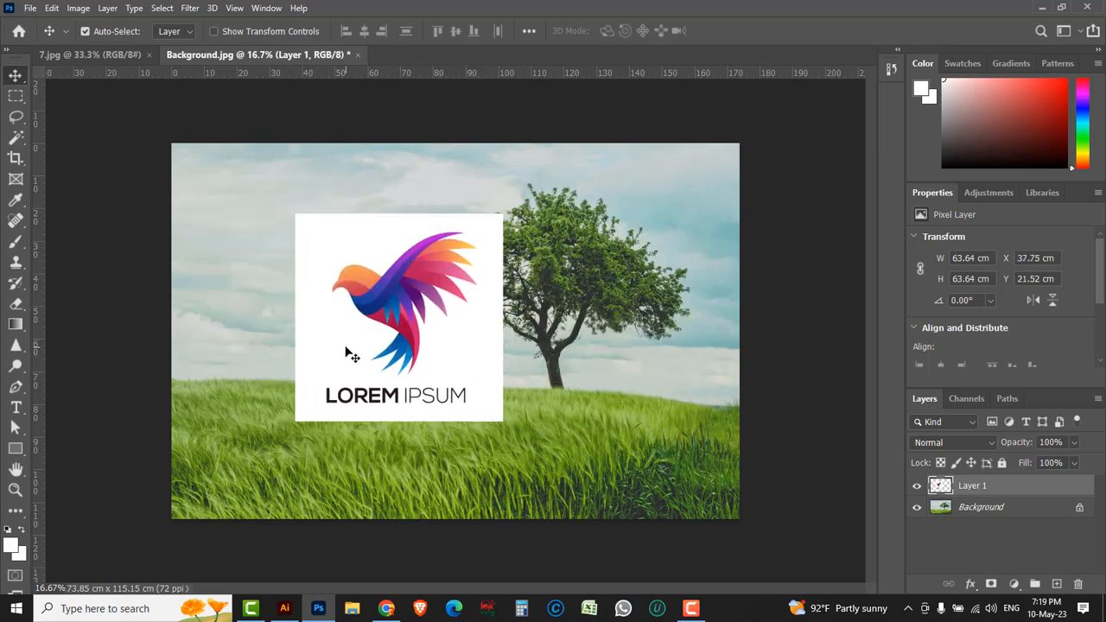
Step: Delete the logo's white background, including the white inside the lettering, using Magic Wand selections, and clear the selection
{"action": "left_click", "coordinate": [17, 138]}
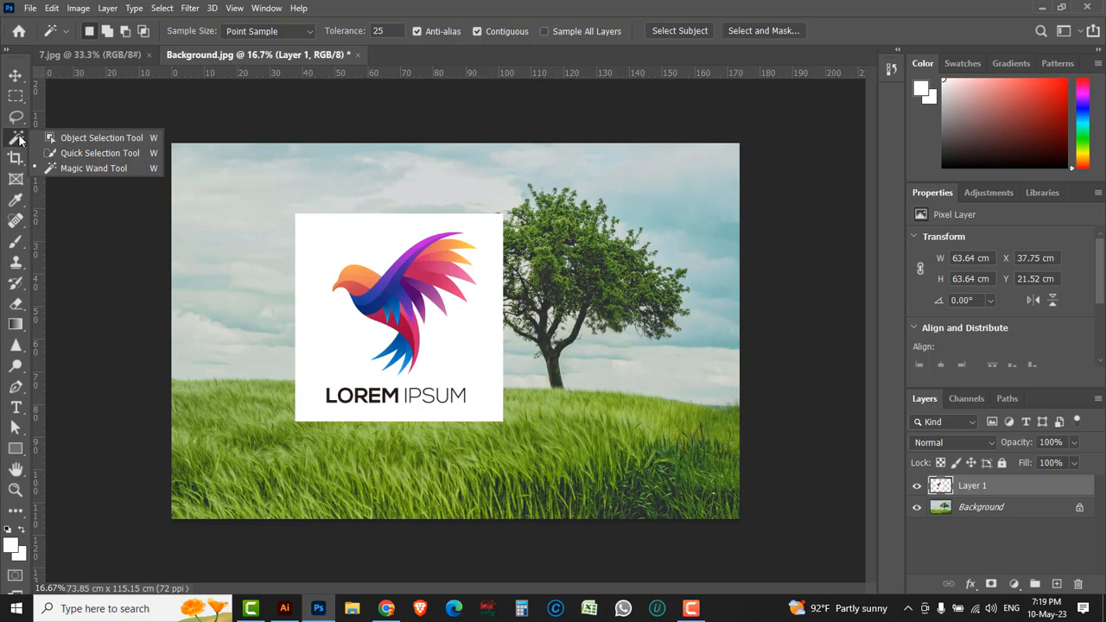
{"action": "left_click", "coordinate": [93, 169]}
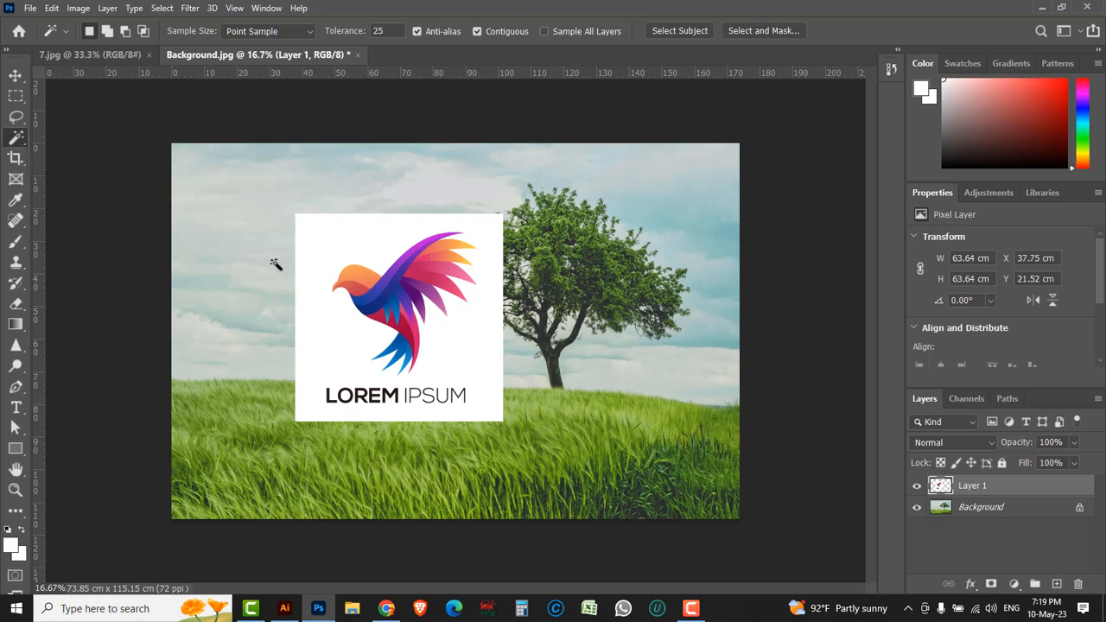
{"action": "left_click", "coordinate": [331, 247]}
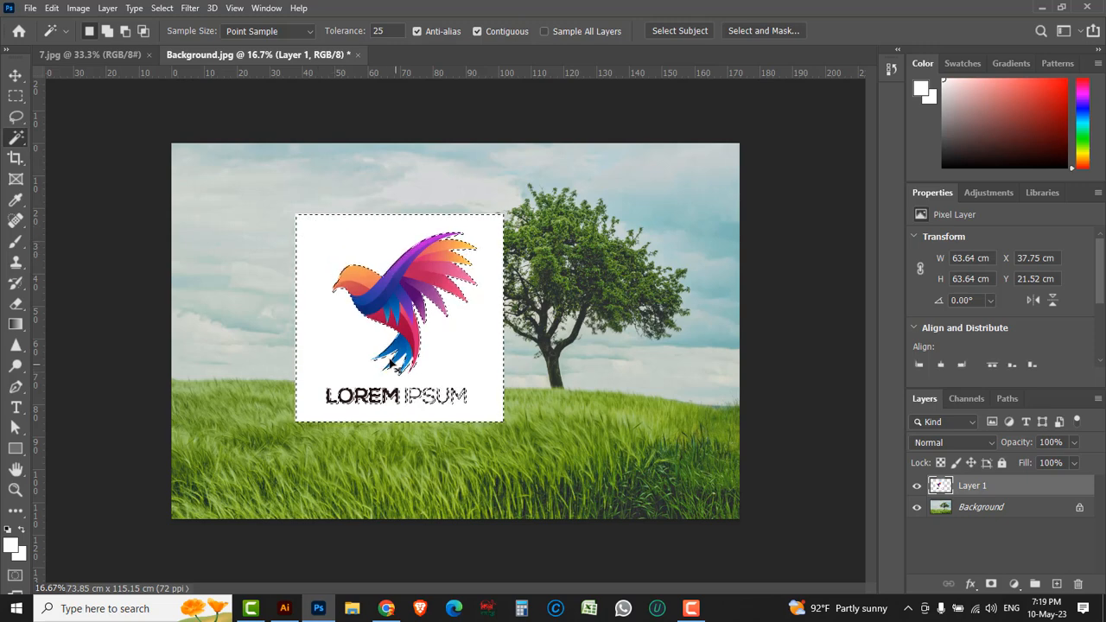
{"action": "scroll", "coordinate": [395, 367], "scroll_direction": "up", "scroll_amount": 1}
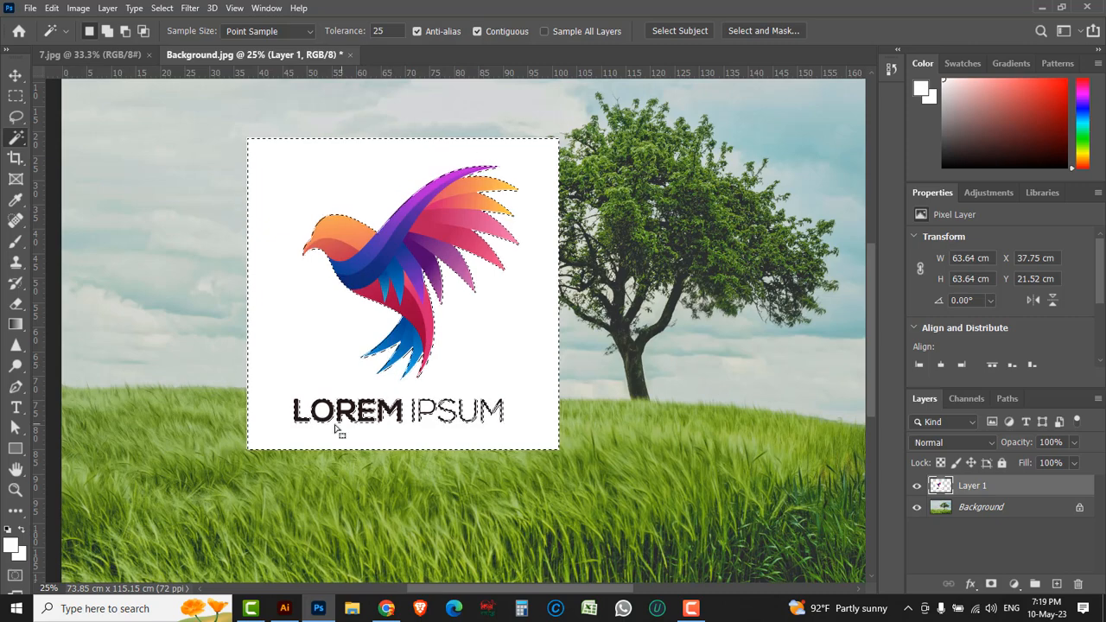
{"action": "scroll", "coordinate": [406, 388], "scroll_direction": "up", "scroll_amount": 1}
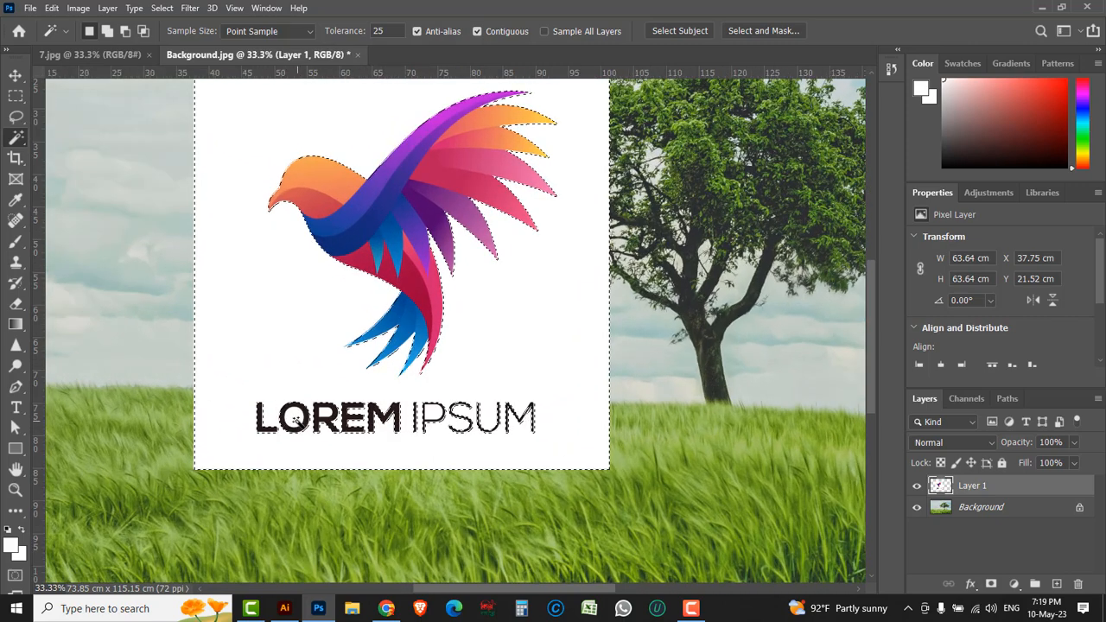
{"action": "key", "text": "shift"}
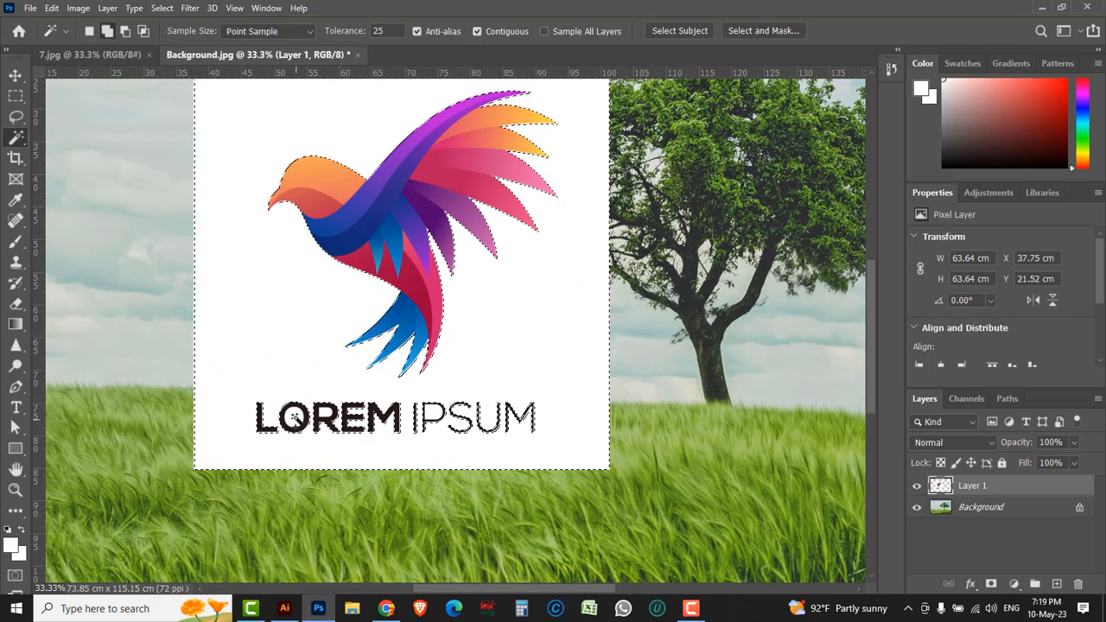
{"action": "left_click", "coordinate": [432, 417], "text": "shift"}
{"action": "key", "text": "shift"}
{"action": "left_click", "coordinate": [330, 415], "text": "shift"}
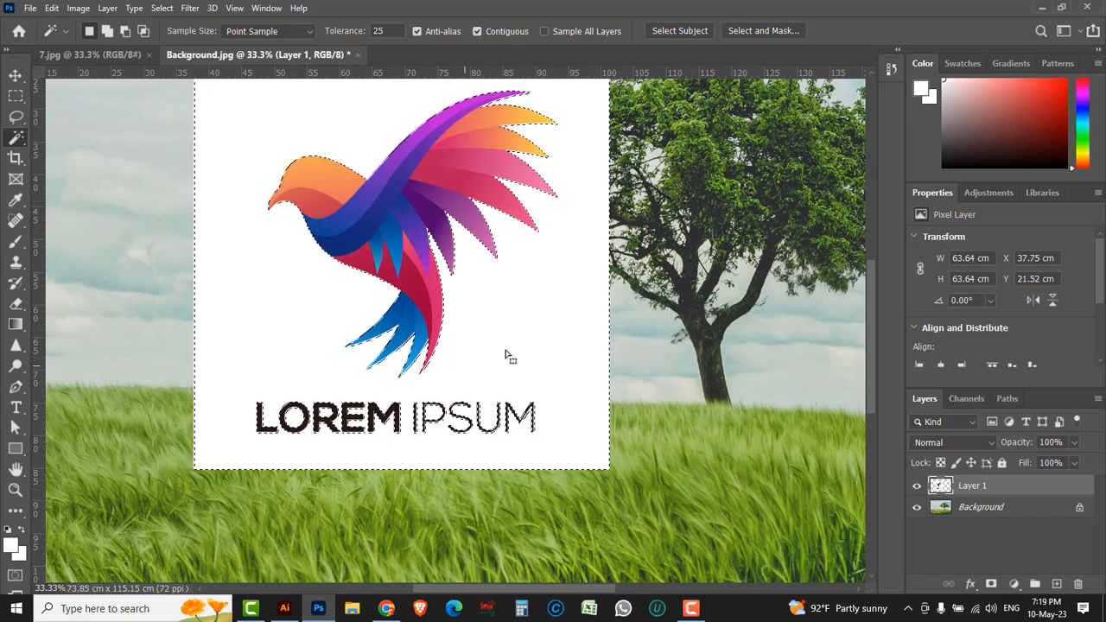
{"action": "key", "text": "Delete"}
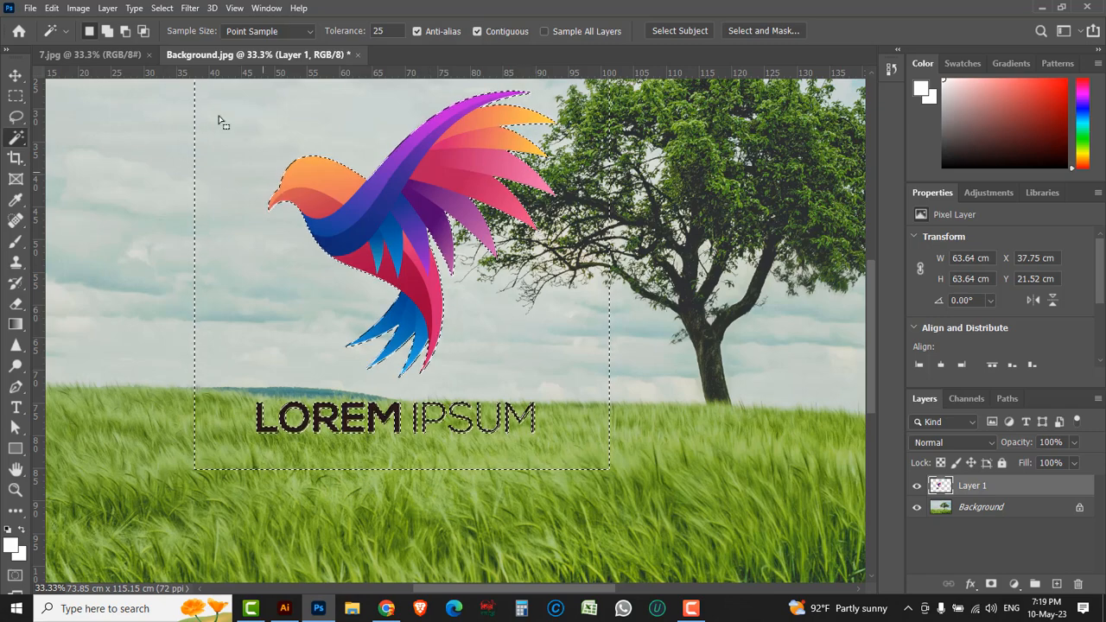
{"action": "left_click", "coordinate": [162, 8]}
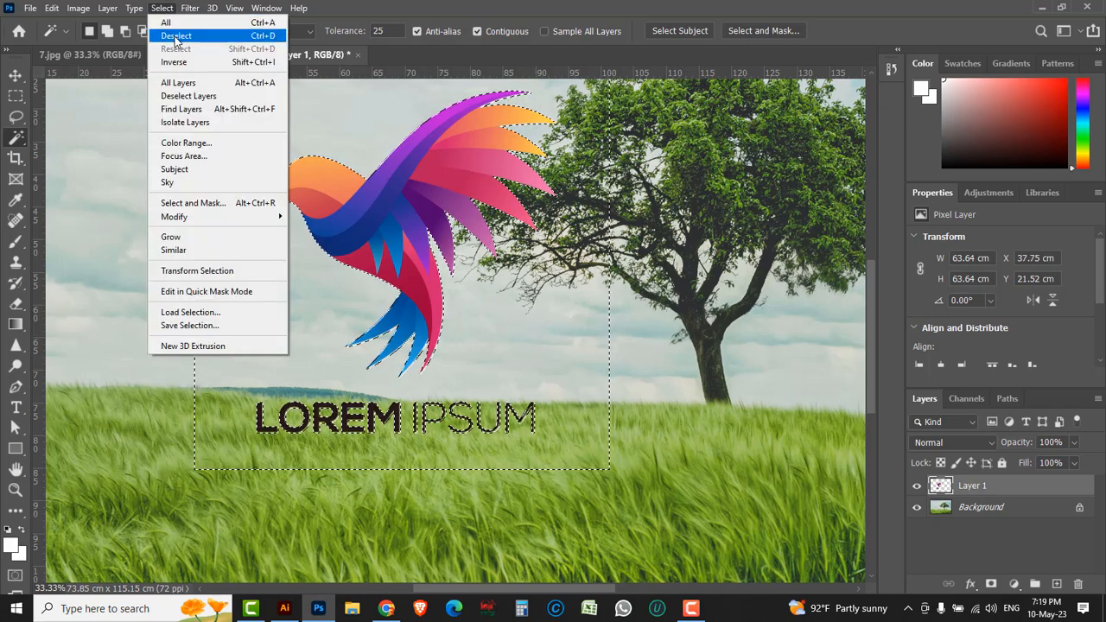
{"action": "left_click", "coordinate": [175, 37]}
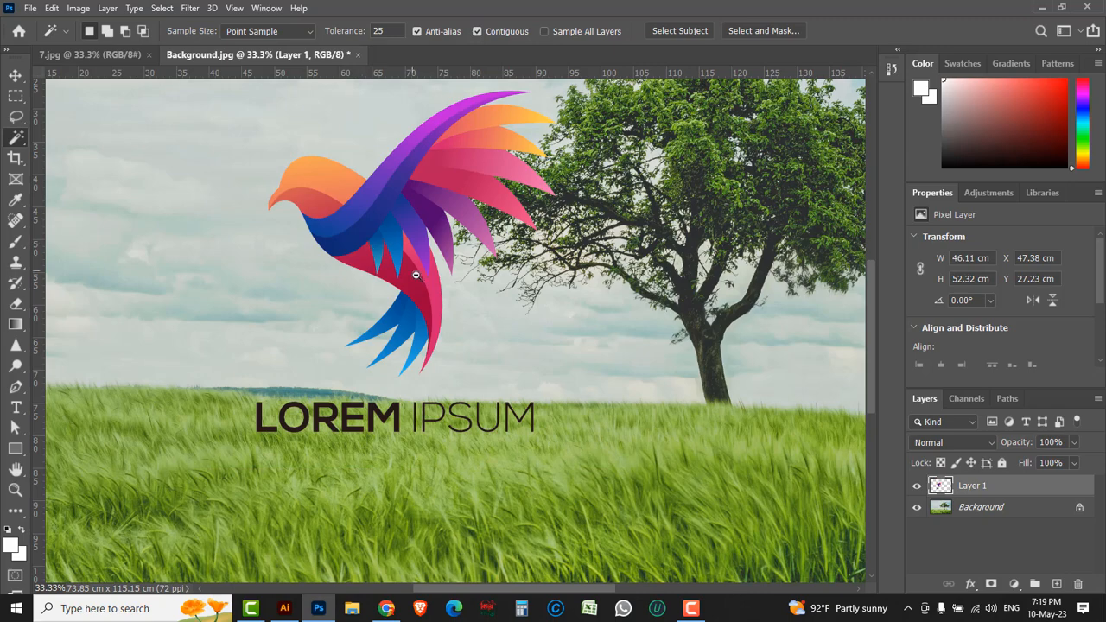
Step: Move the cut-out logo up into the sky, to about X 34 cm, Y 7 cm
{"action": "scroll", "coordinate": [428, 282], "scroll_direction": "down", "scroll_amount": 1}
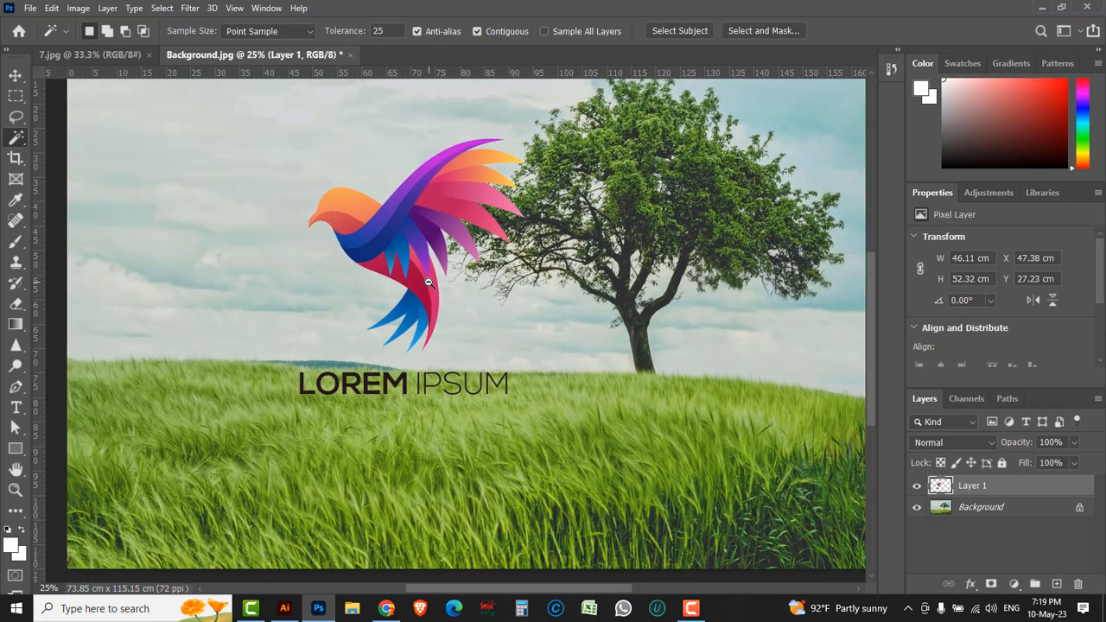
{"action": "scroll", "coordinate": [427, 281], "scroll_direction": "down", "scroll_amount": 1}
{"action": "left_click", "coordinate": [16, 76]}
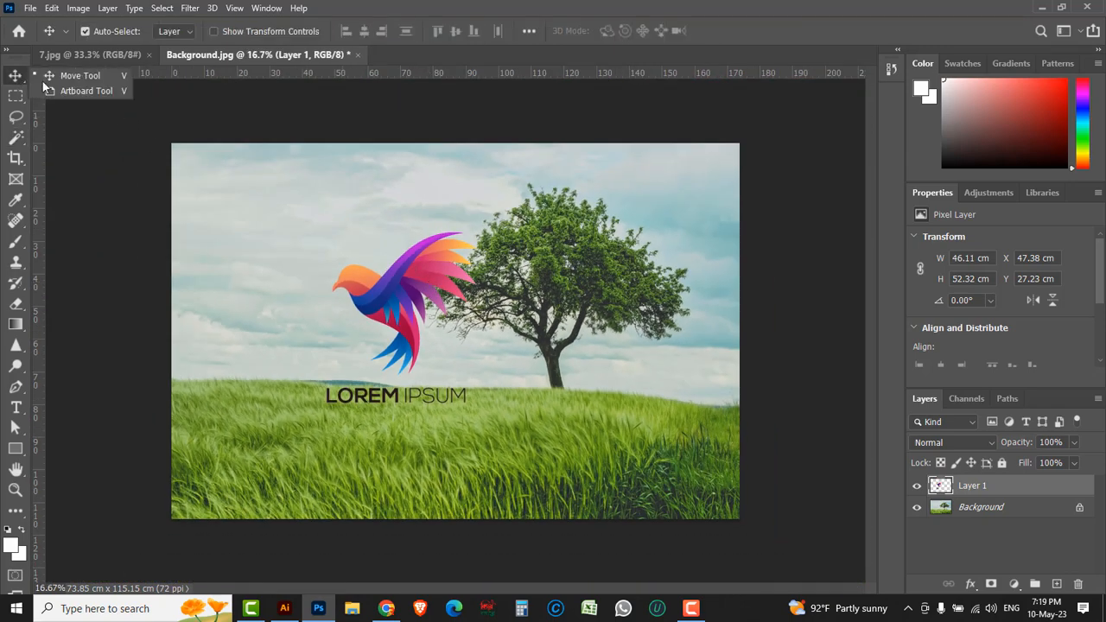
{"action": "left_click", "coordinate": [82, 76]}
{"action": "left_click_drag", "start_coordinate": [391, 313], "coordinate": [343, 218]}
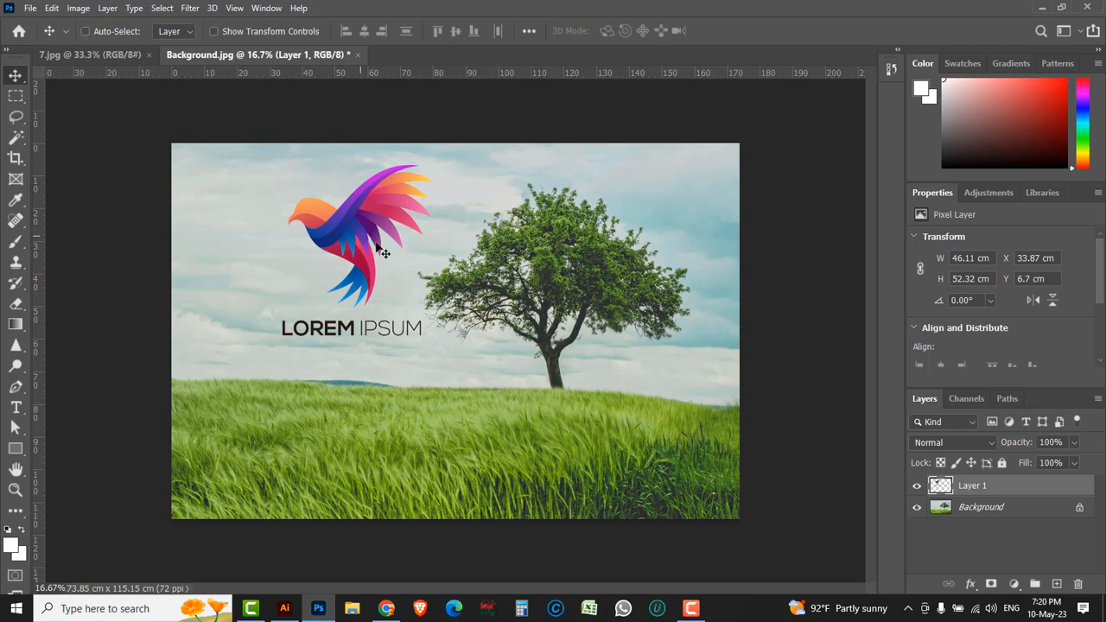
Step: Undo the logo move and the white background deletion, and clear the restored selection
{"action": "key", "text": "ctrl+z"}
{"action": "key", "text": "ctrl+z"}
{"action": "key", "text": "ctrl+z"}
{"action": "key", "text": "ctrl+z"}
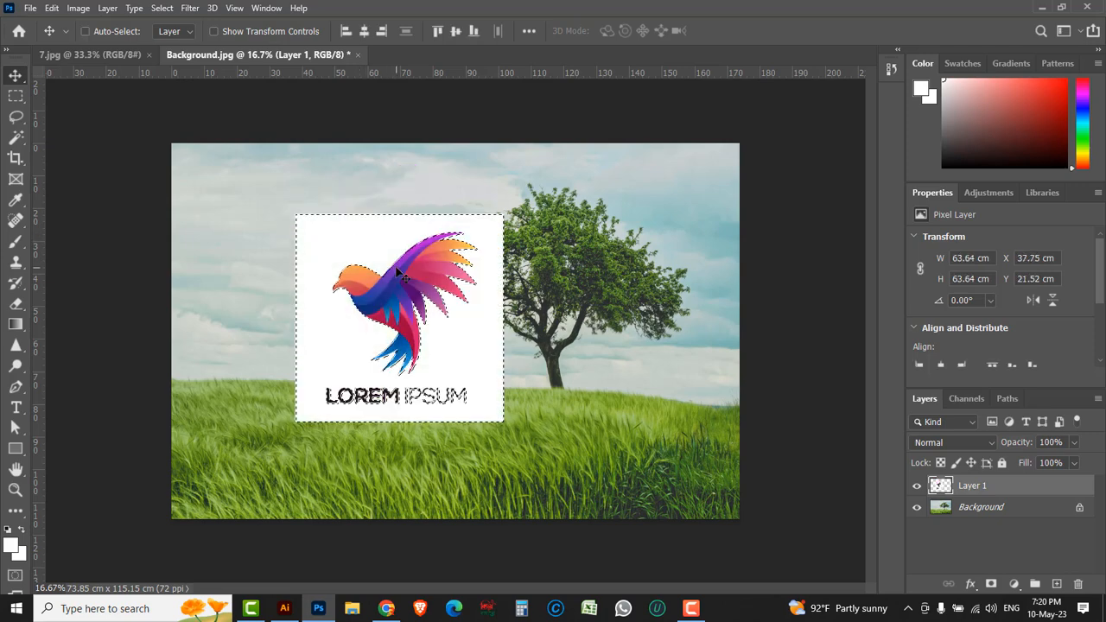
{"action": "left_click", "coordinate": [163, 7]}
{"action": "left_click", "coordinate": [178, 36]}
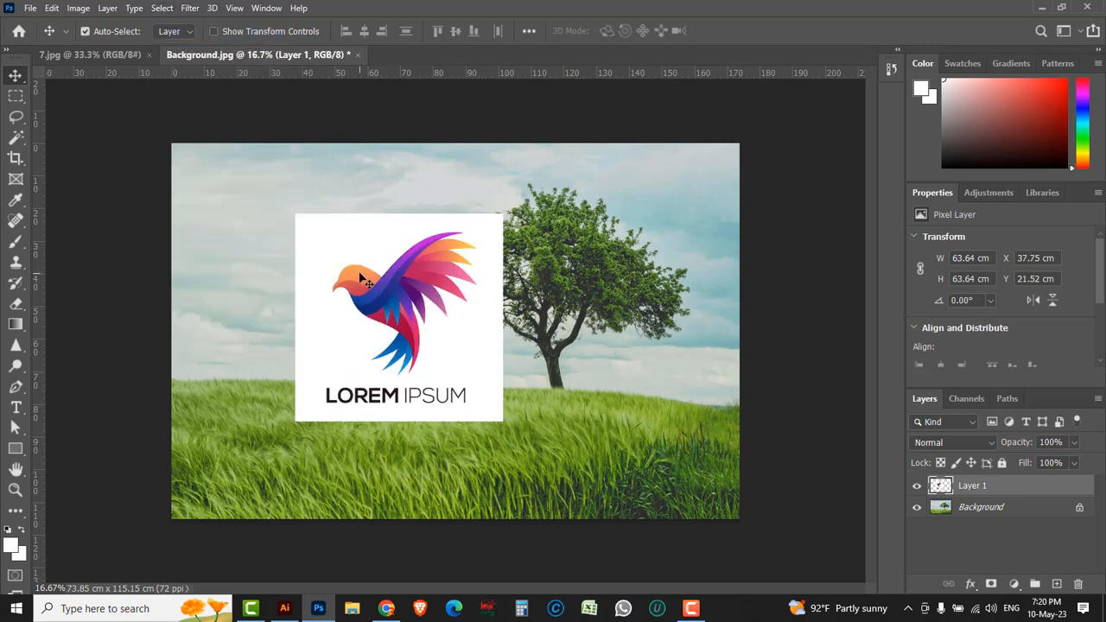
Step: Delete the logo's white background using Color Range with increased fuzziness, and move the deselected logo to about X 39 cm, Y 12 cm
{"action": "left_click", "coordinate": [163, 8]}
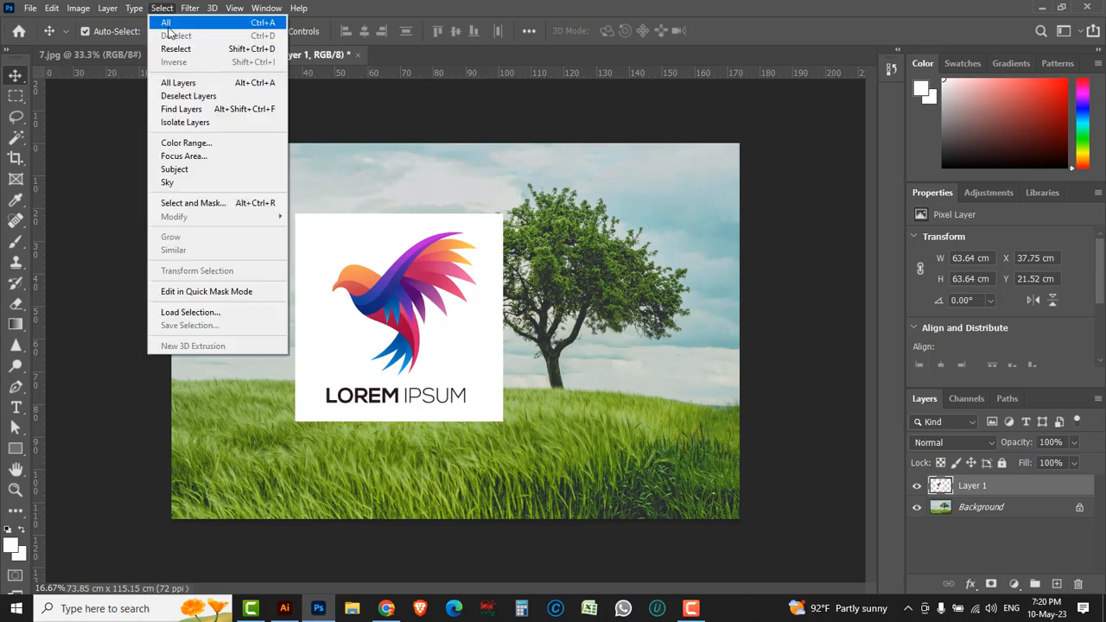
{"action": "left_click", "coordinate": [179, 146]}
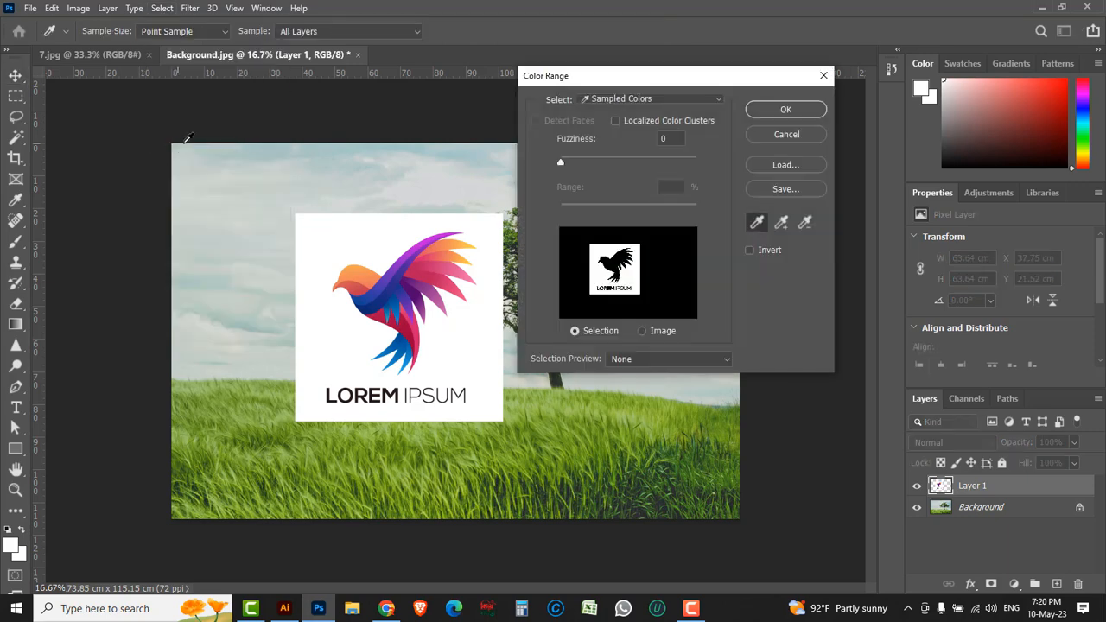
{"action": "left_click_drag", "start_coordinate": [564, 161], "coordinate": [624, 163]}
{"action": "left_click", "coordinate": [784, 112]}
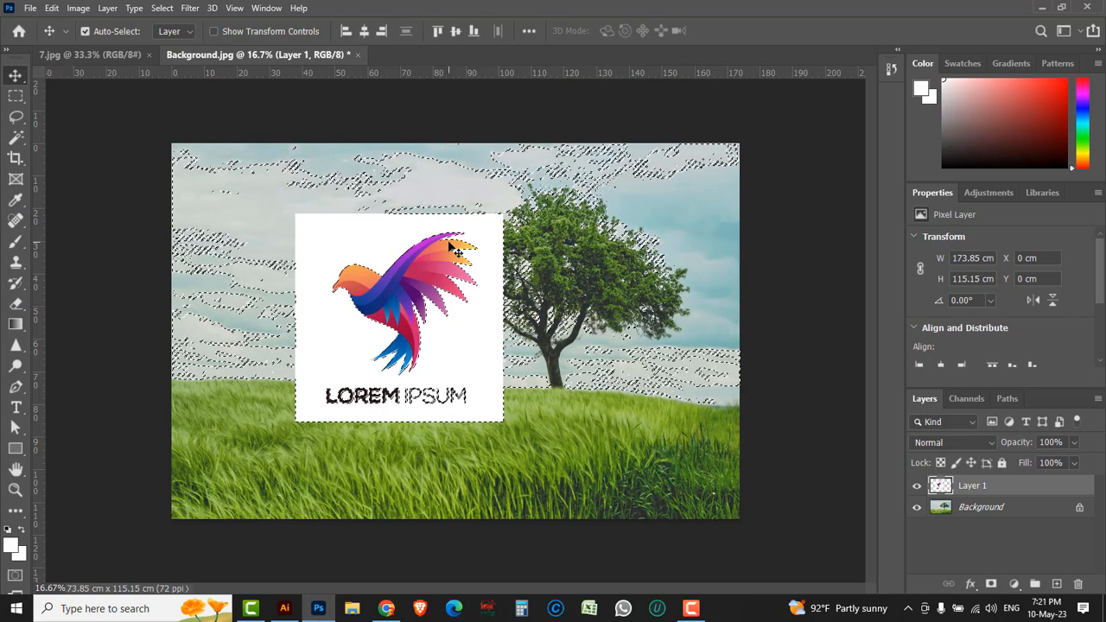
{"action": "key", "text": "Delete"}
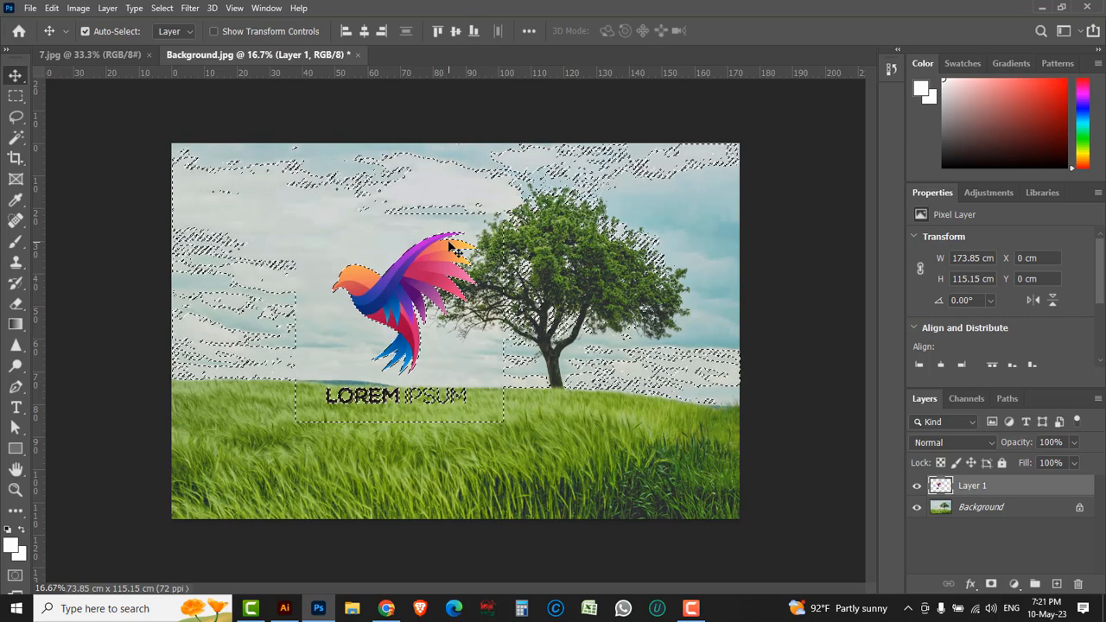
{"action": "left_click", "coordinate": [162, 8]}
{"action": "left_click", "coordinate": [176, 35]}
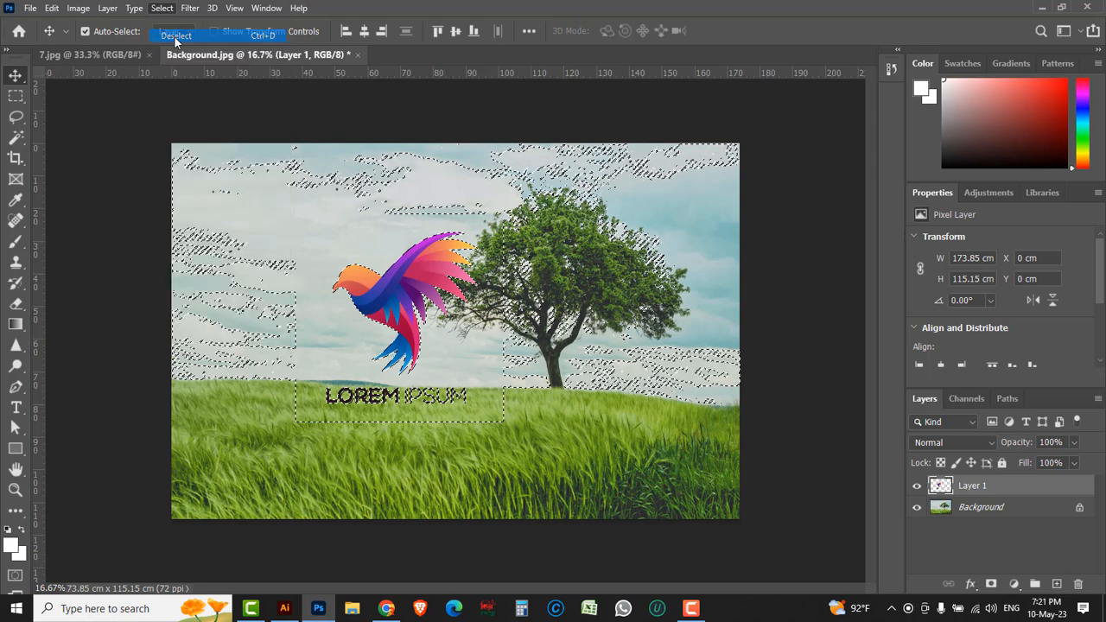
{"action": "left_click_drag", "start_coordinate": [378, 295], "coordinate": [350, 246]}
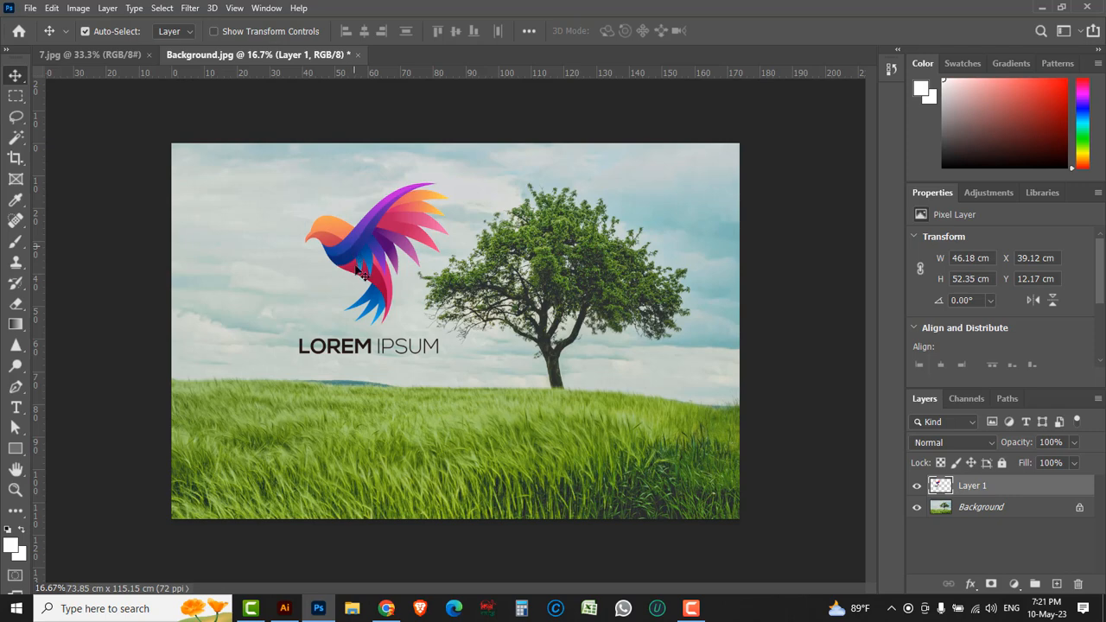
Step: Switch to Illustrator and open the EPS logo file 7 from the Jpeg to png folder
{"action": "left_click", "coordinate": [285, 610]}
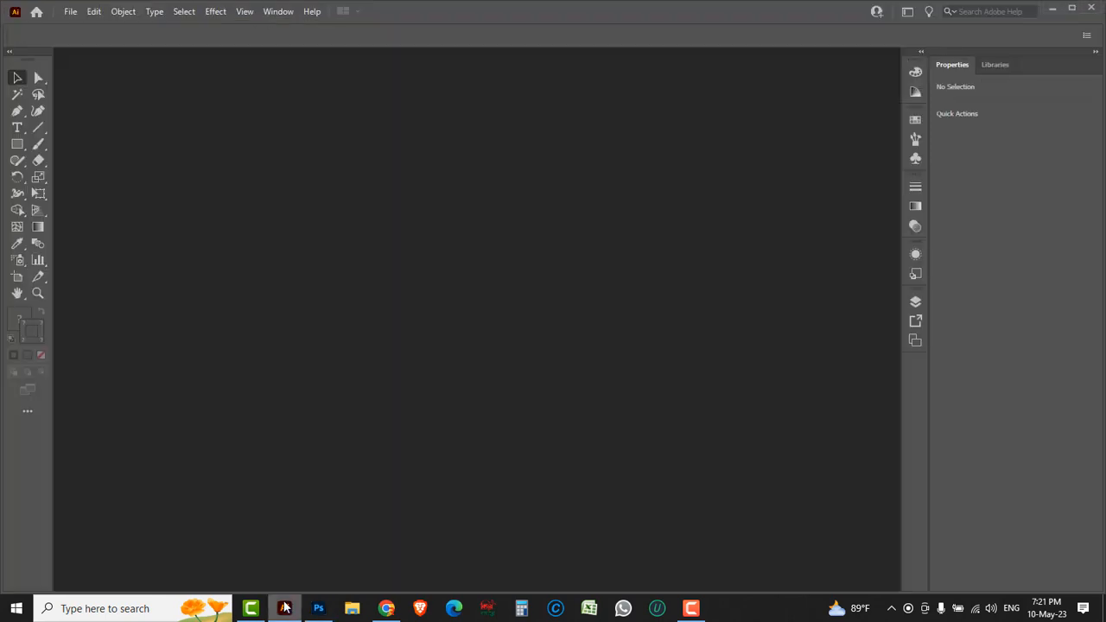
{"action": "left_click", "coordinate": [72, 12]}
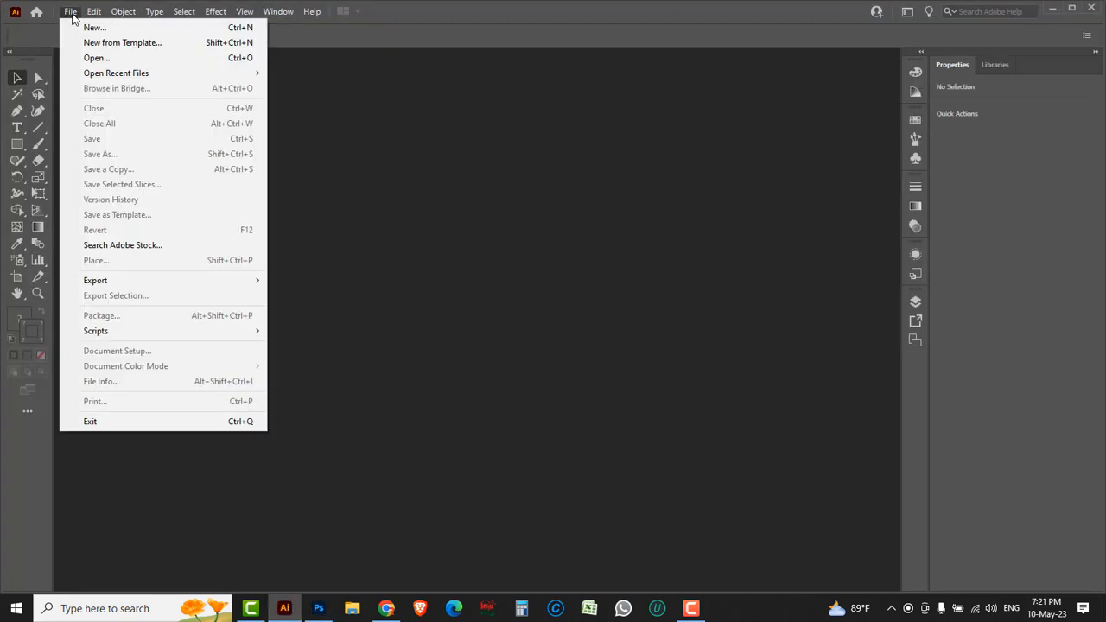
{"action": "left_click", "coordinate": [94, 57]}
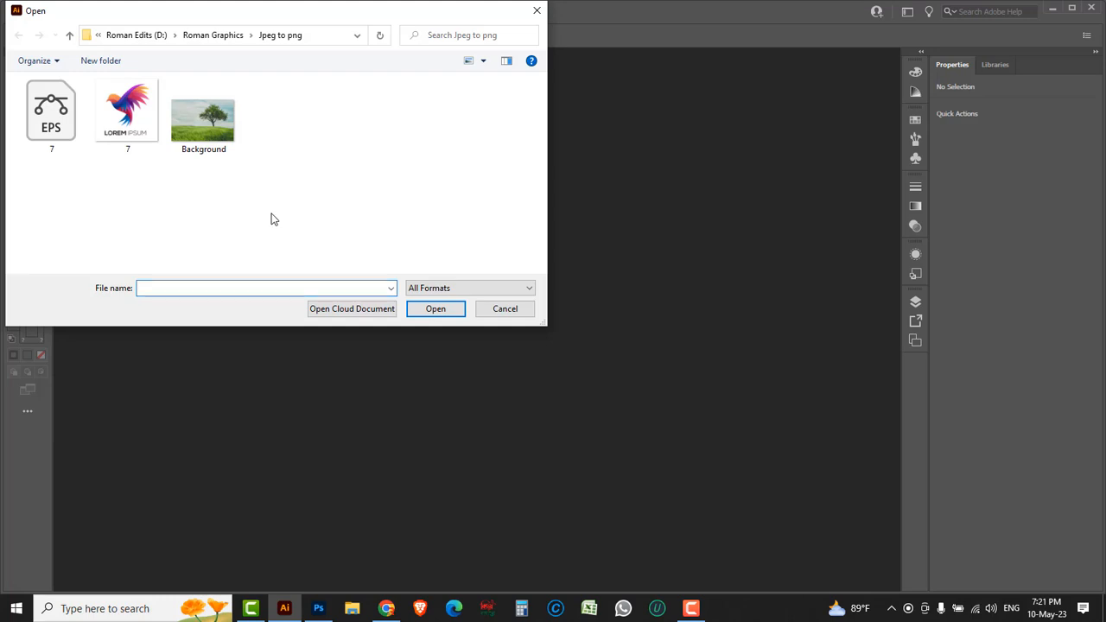
{"action": "left_click", "coordinate": [52, 113]}
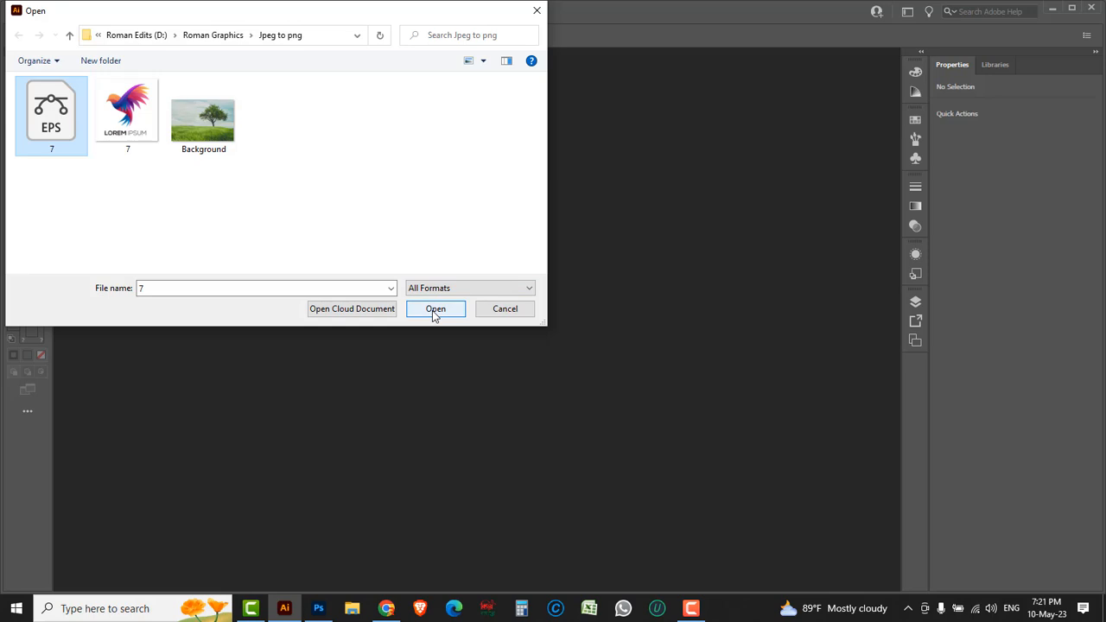
{"action": "left_click", "coordinate": [101, 203]}
{"action": "left_click", "coordinate": [108, 134]}
{"action": "left_click", "coordinate": [50, 128]}
{"action": "left_click", "coordinate": [425, 312]}
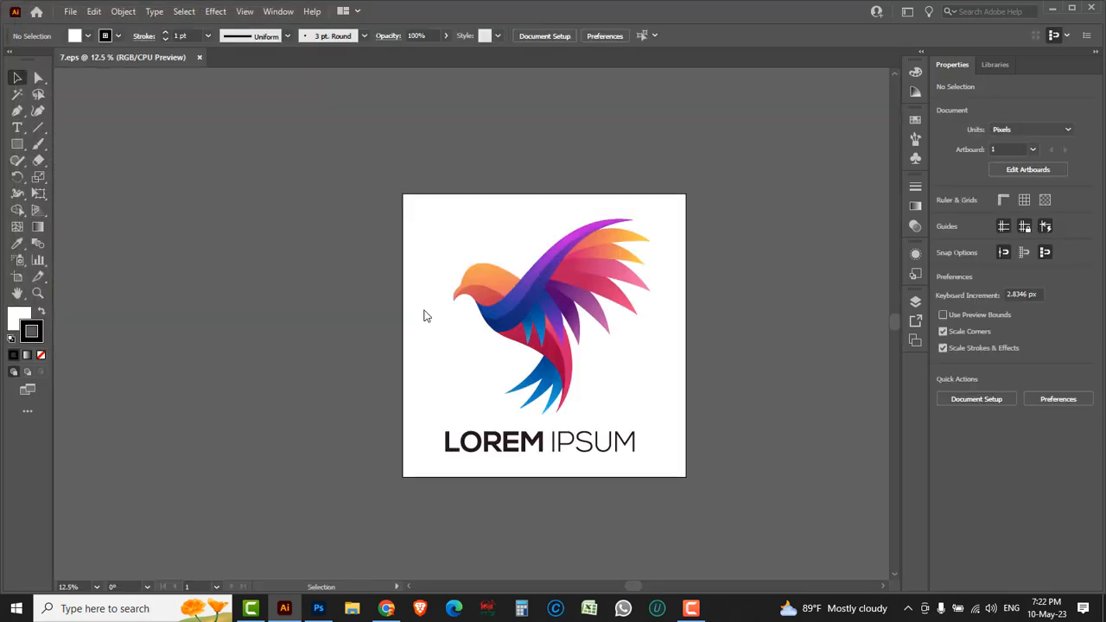
Step: Try to move the whole logo off the artboard, undo the move, and deselect the artwork
{"action": "left_click_drag", "start_coordinate": [393, 180], "coordinate": [666, 420]}
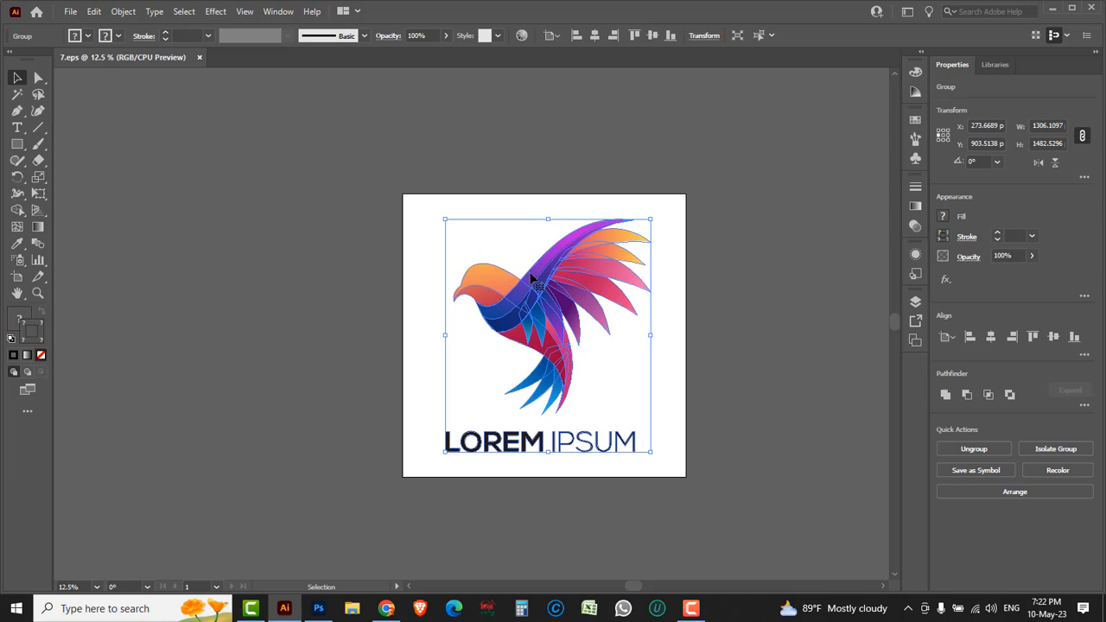
{"action": "left_click_drag", "start_coordinate": [536, 294], "coordinate": [253, 294]}
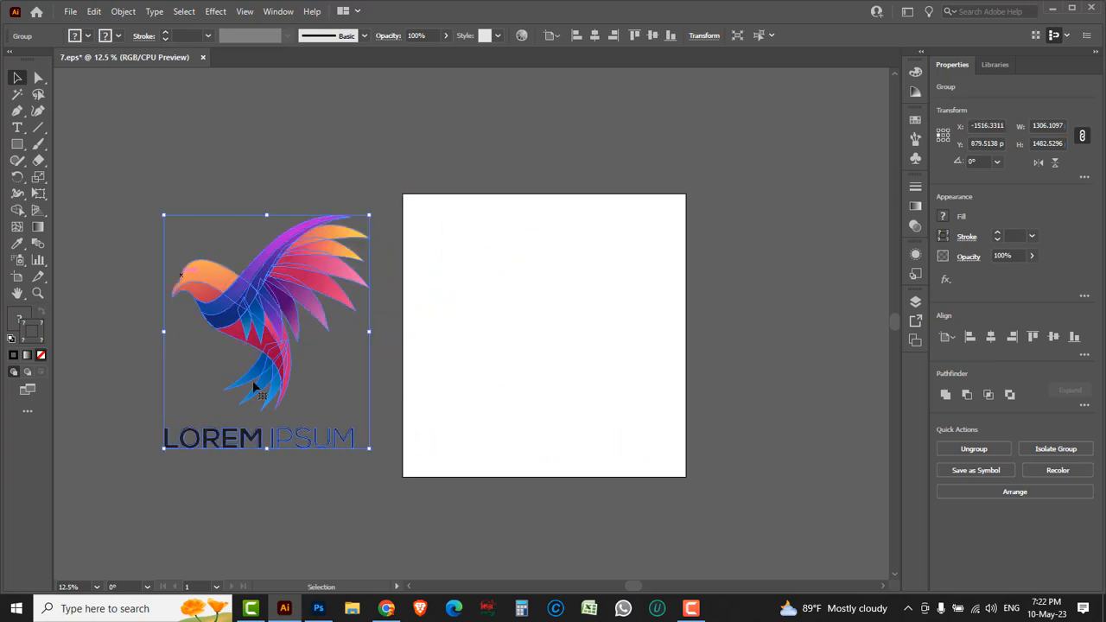
{"action": "left_click", "coordinate": [141, 332]}
{"action": "left_click_drag", "start_coordinate": [140, 193], "coordinate": [365, 502]}
{"action": "key", "text": "ctrl+z"}
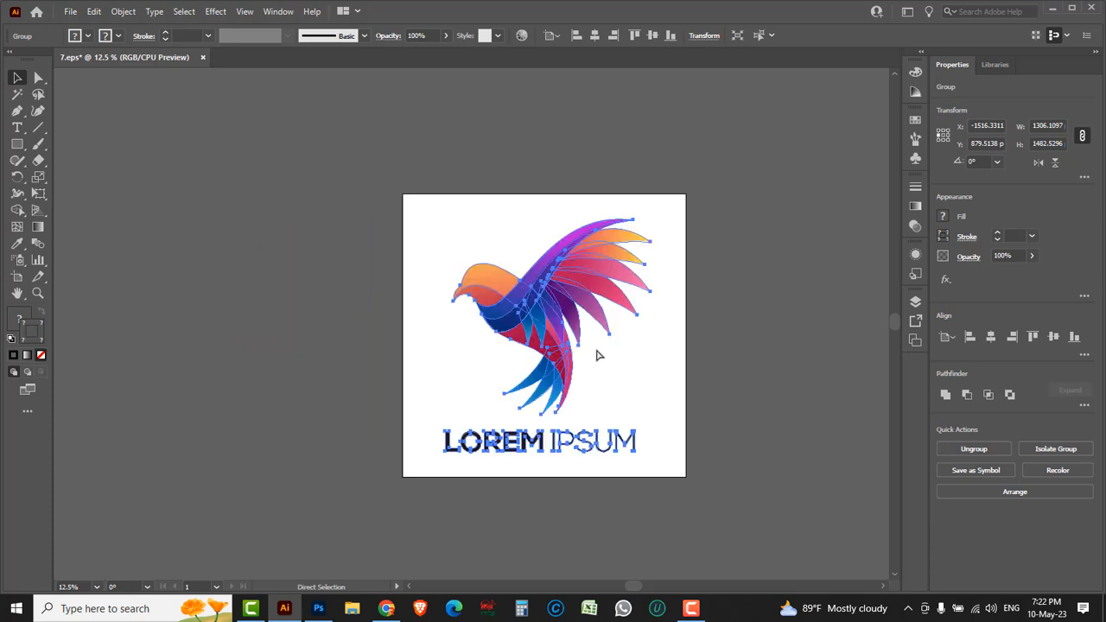
{"action": "left_click", "coordinate": [724, 354]}
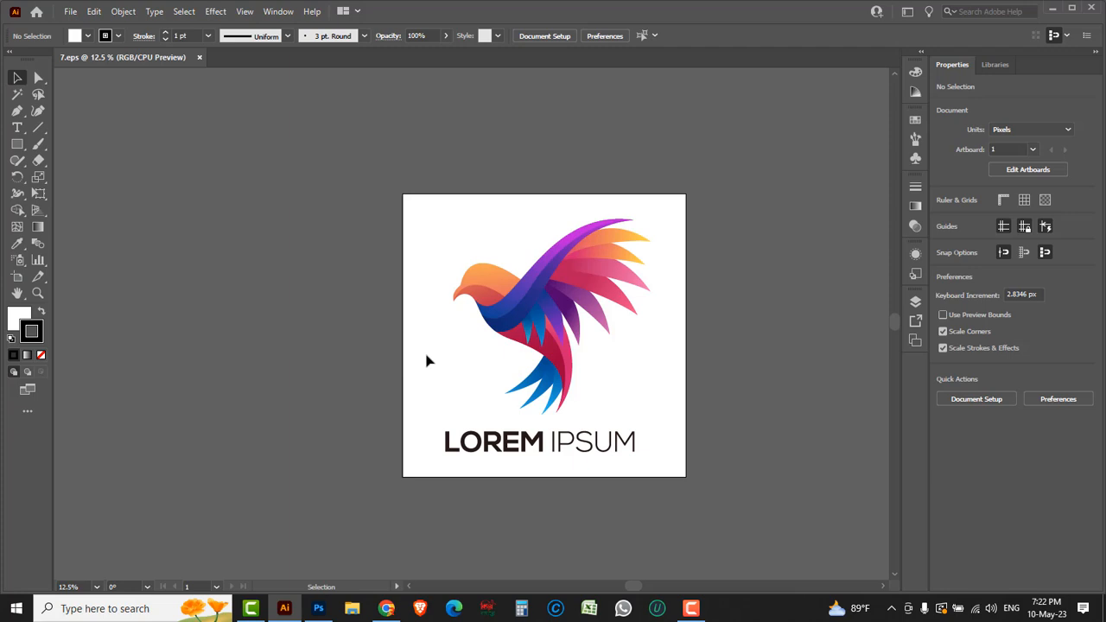
Step: Start a Save for Web export of the logo artwork and set its file format to PNG-24
{"action": "left_click", "coordinate": [71, 14]}
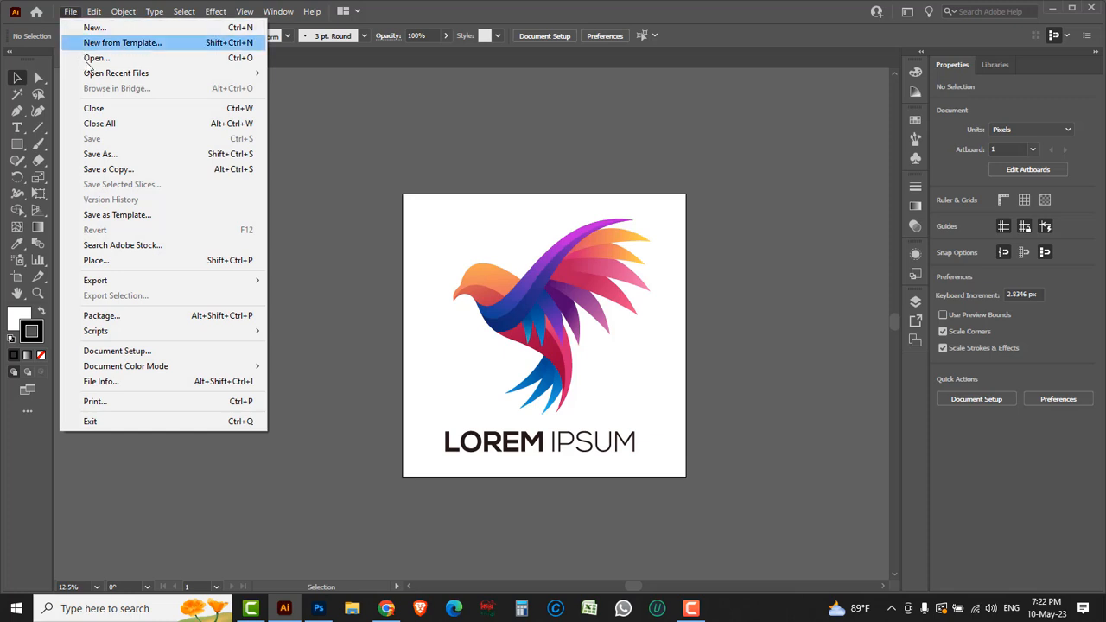
{"action": "mouse_move", "coordinate": [101, 285]}
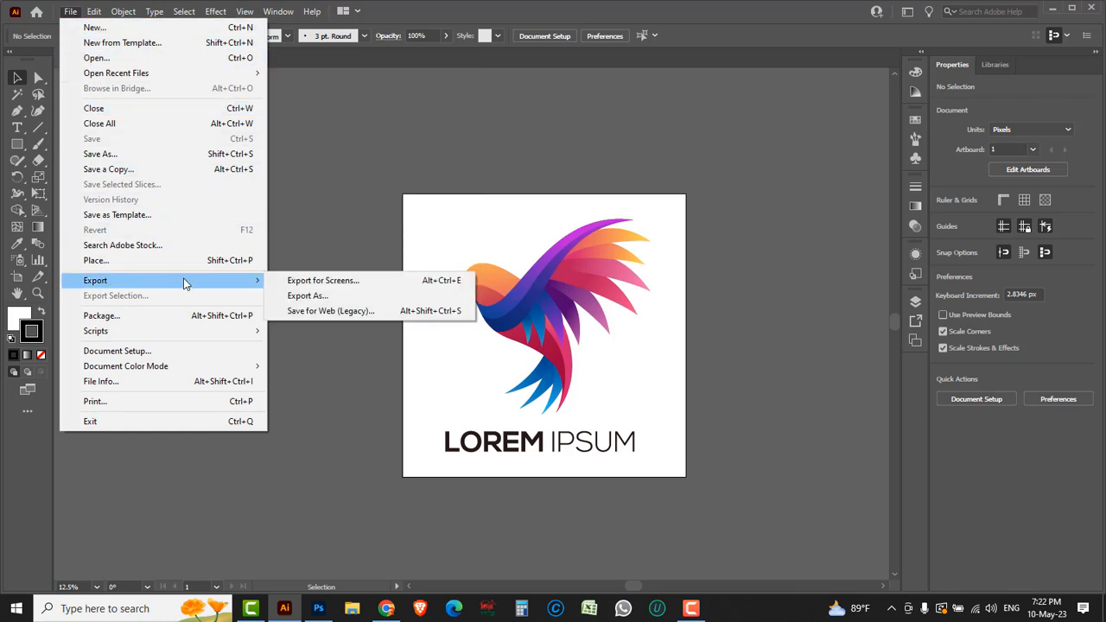
{"action": "left_click", "coordinate": [315, 317]}
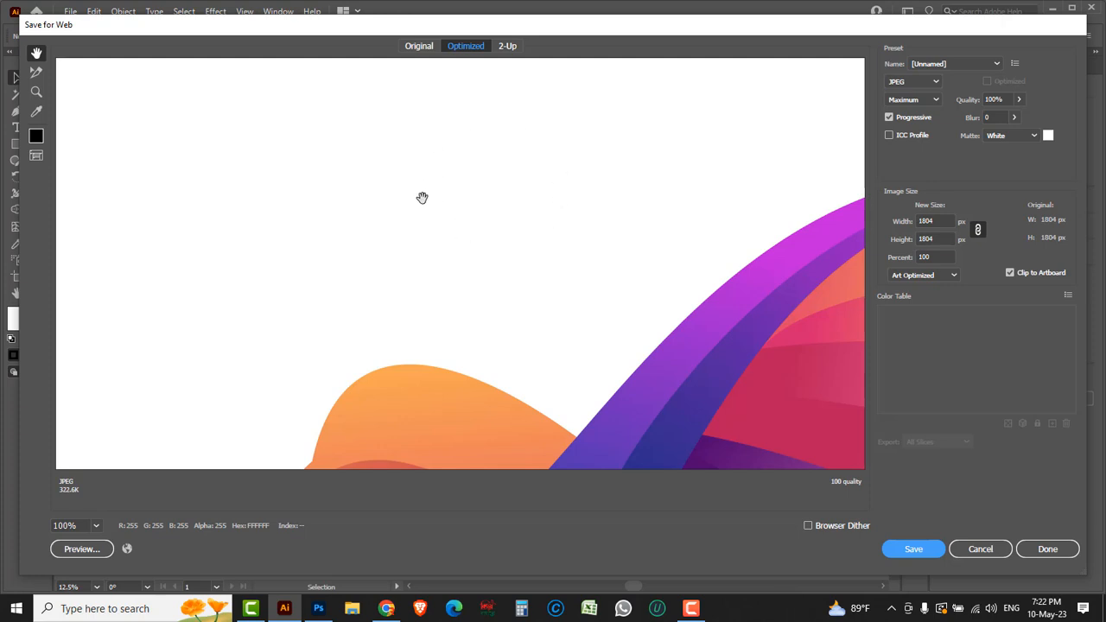
{"action": "left_click_drag", "start_coordinate": [601, 291], "coordinate": [622, 213]}
{"action": "left_click_drag", "start_coordinate": [488, 380], "coordinate": [514, 275]}
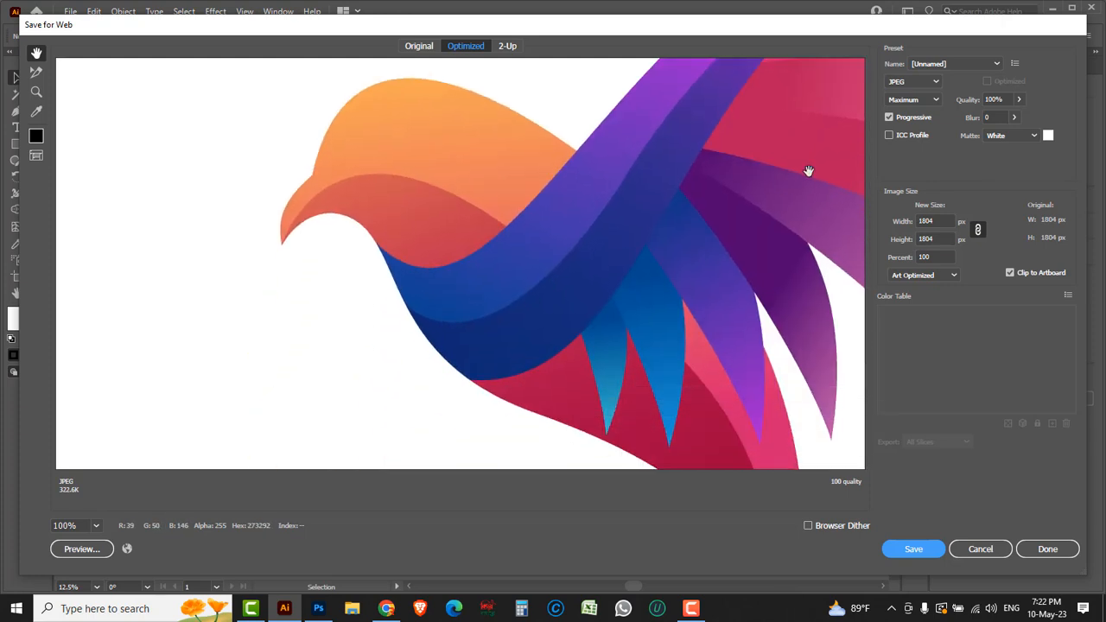
{"action": "left_click", "coordinate": [936, 82]}
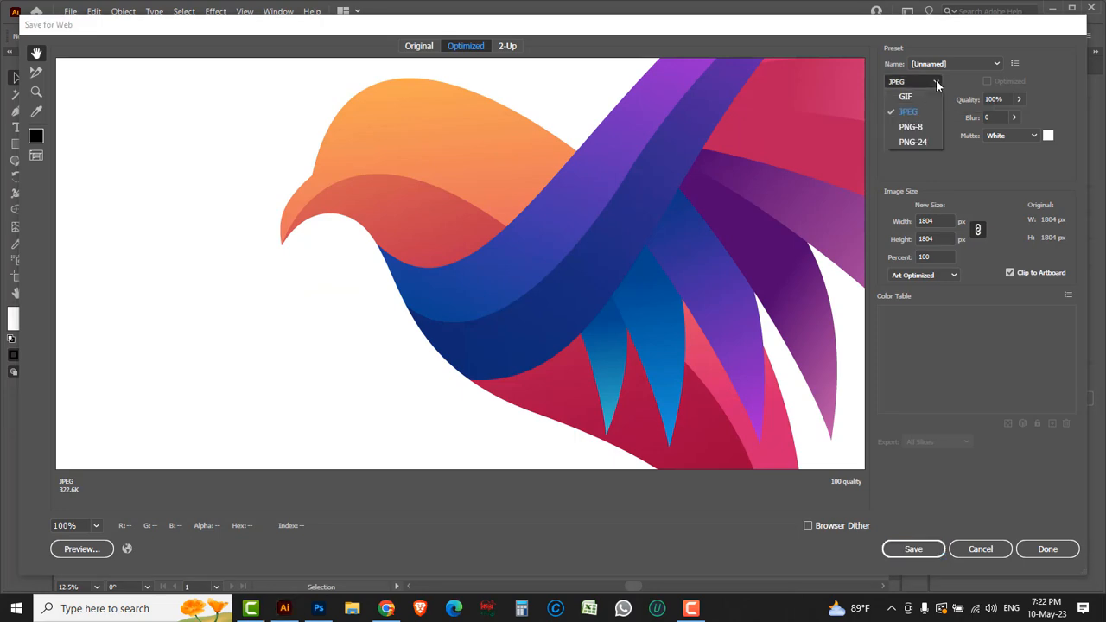
{"action": "left_click", "coordinate": [915, 141]}
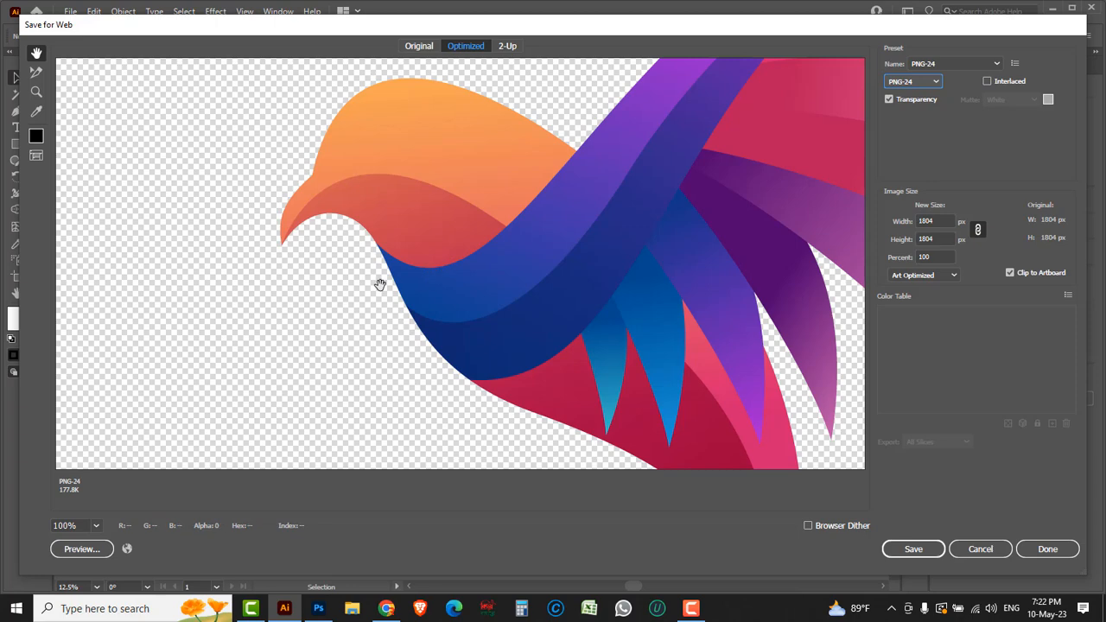
Step: Scale the export to 150 percent and save the PNG as 7-file-1 in the Jpeg to png folder
{"action": "left_click", "coordinate": [920, 257]}
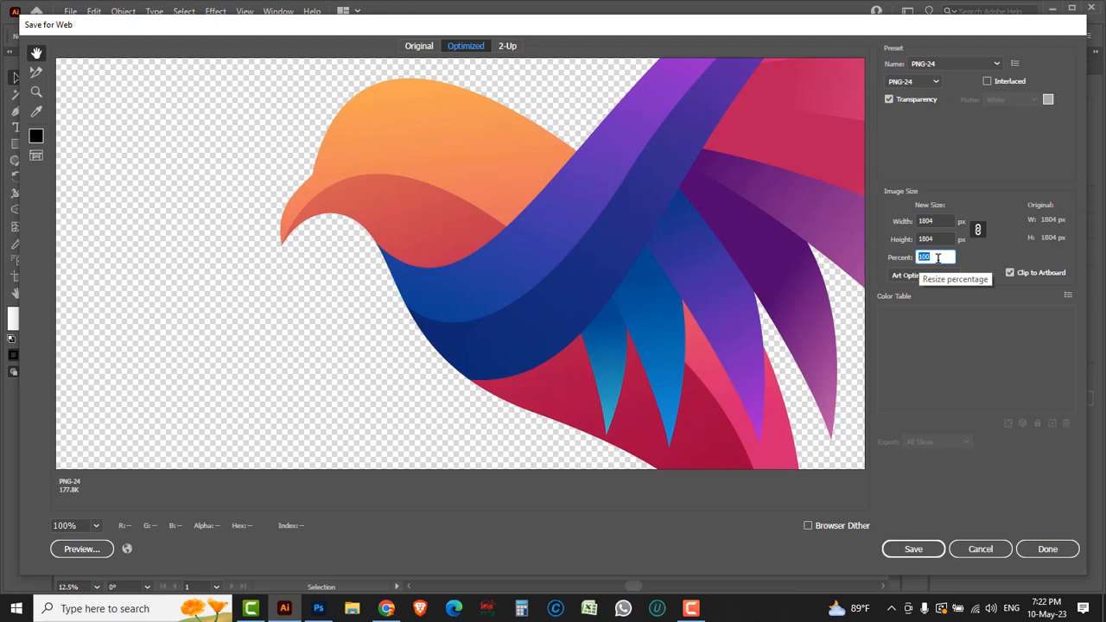
{"action": "type", "text": "150"}
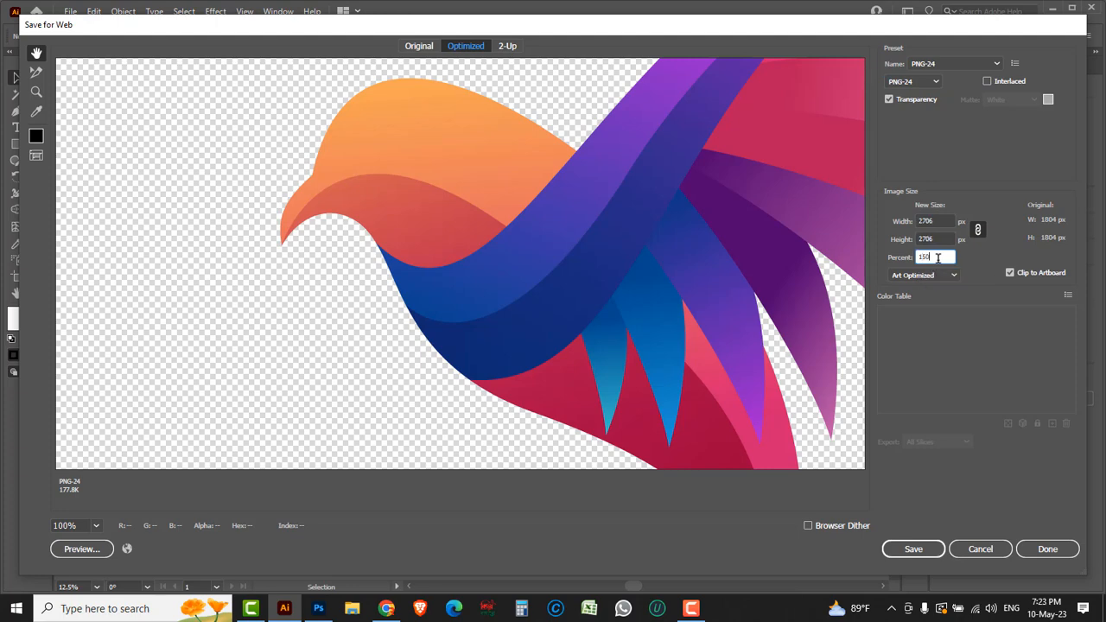
{"action": "left_click", "coordinate": [913, 549]}
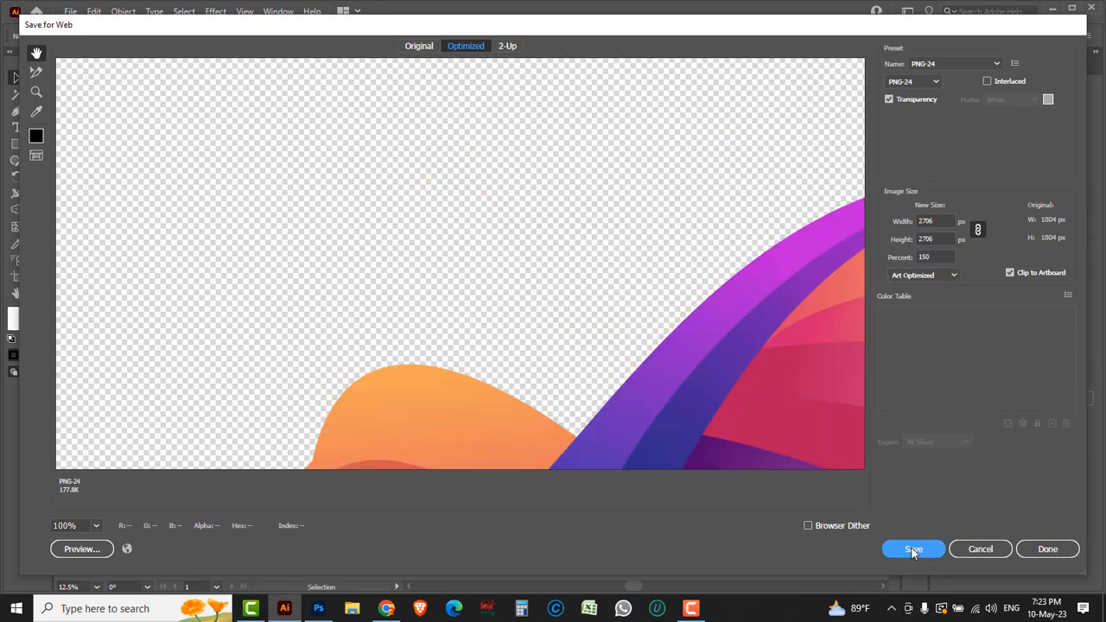
{"action": "left_click", "coordinate": [914, 551]}
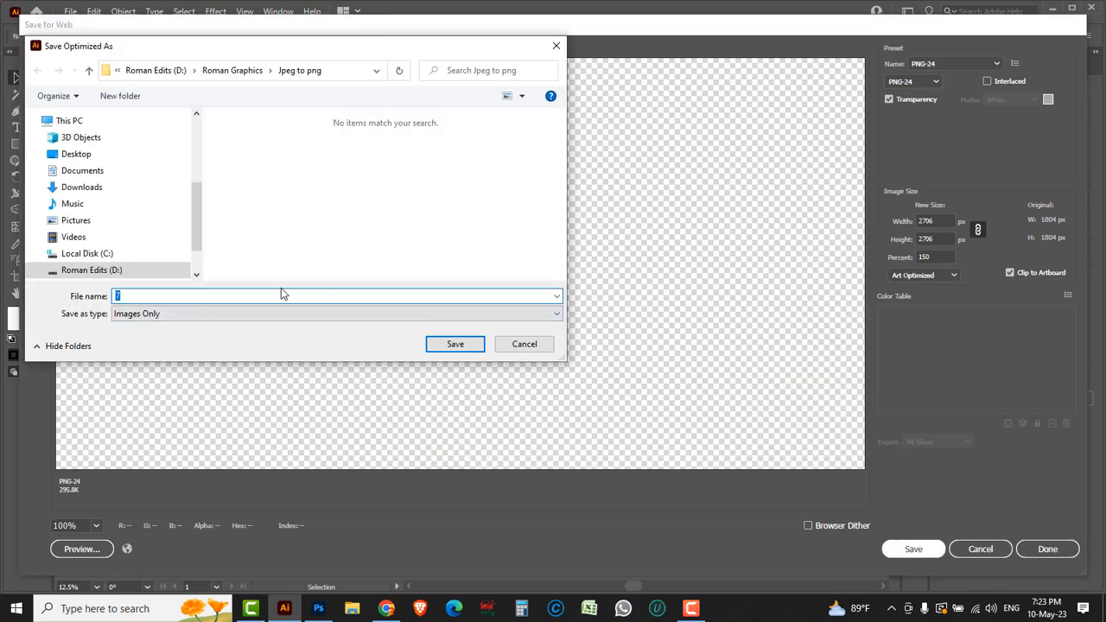
{"action": "left_click", "coordinate": [155, 296]}
{"action": "type", "text": "file 1"}
{"action": "left_click", "coordinate": [455, 345]}
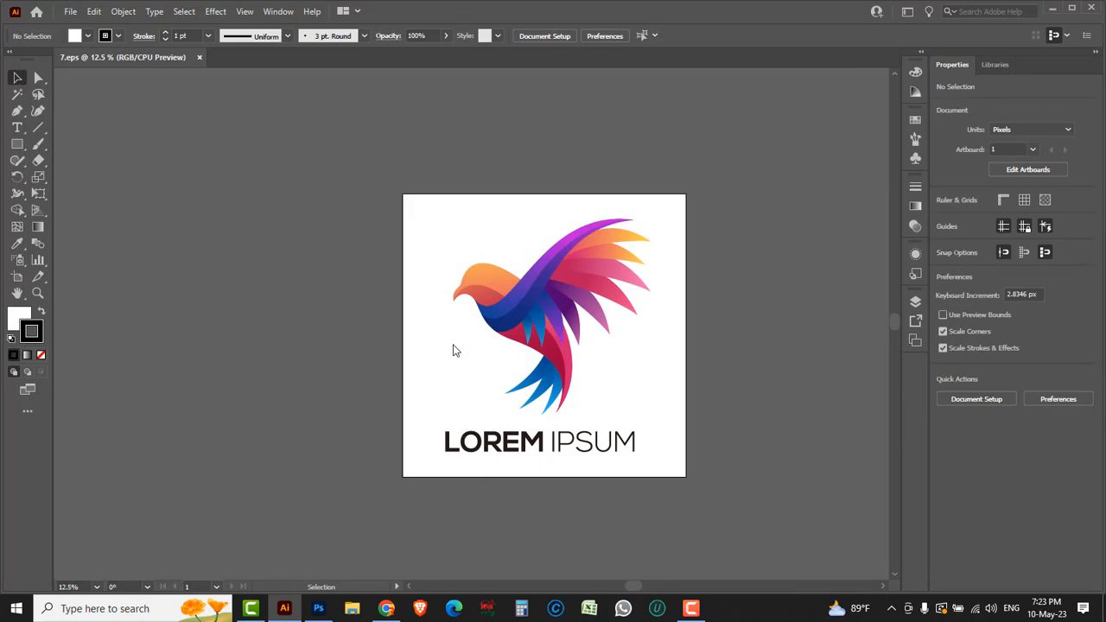
Step: Check the Jpeg to png folder for the exported PNG without opening any file
{"action": "left_click", "coordinate": [71, 11]}
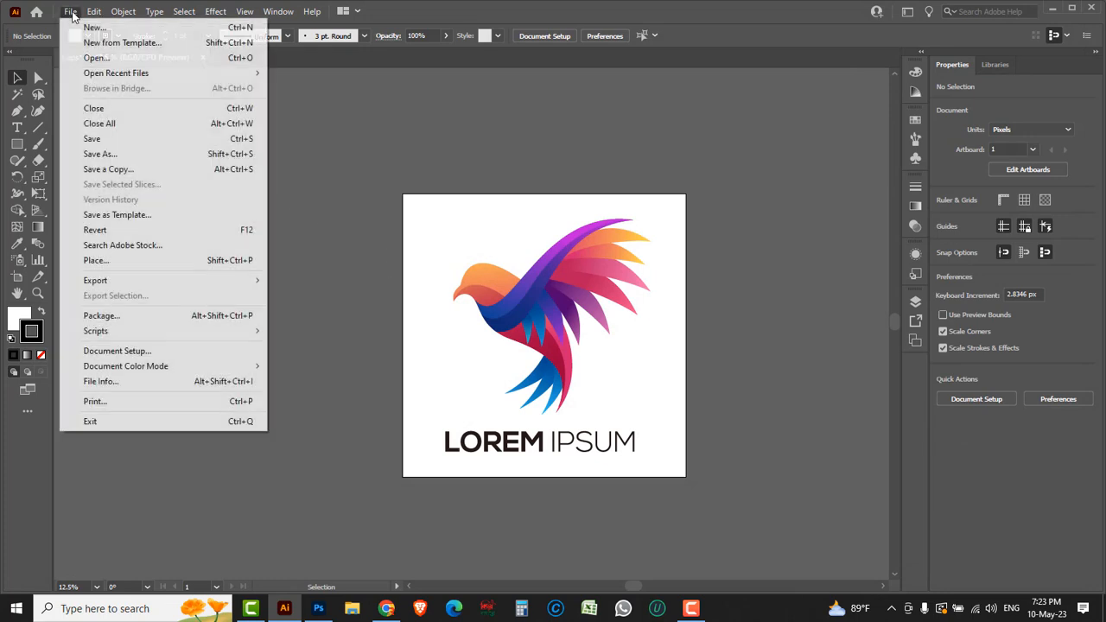
{"action": "left_click", "coordinate": [96, 58]}
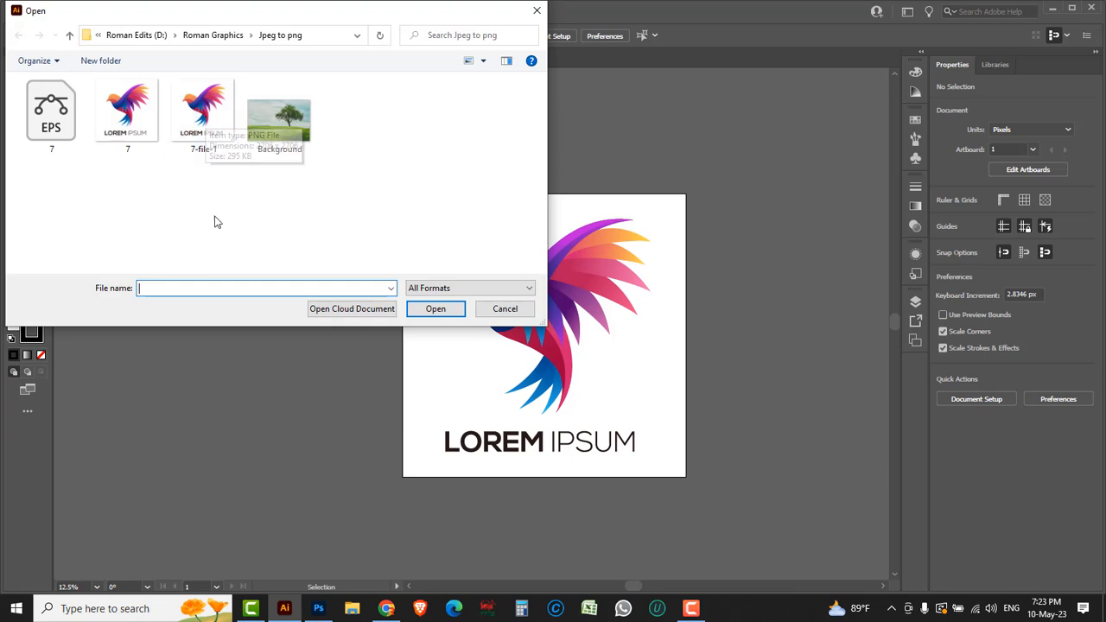
{"action": "left_click", "coordinate": [517, 312]}
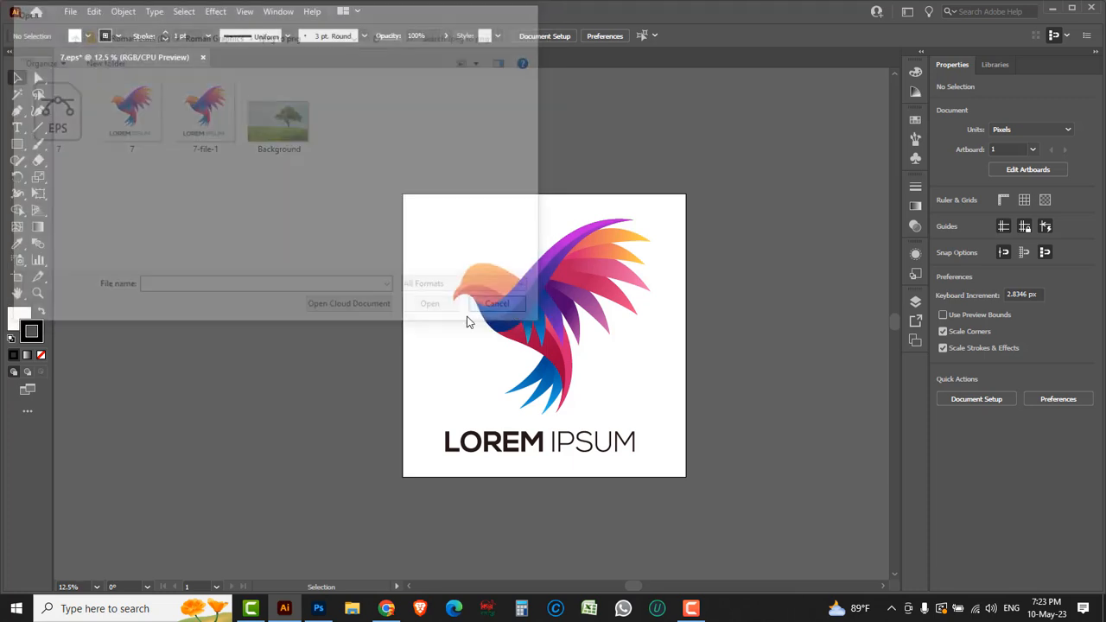
Step: Switch to Photoshop, delete the old logo layer from Background.jpg, and close the 7.jpg document
{"action": "left_click", "coordinate": [320, 609]}
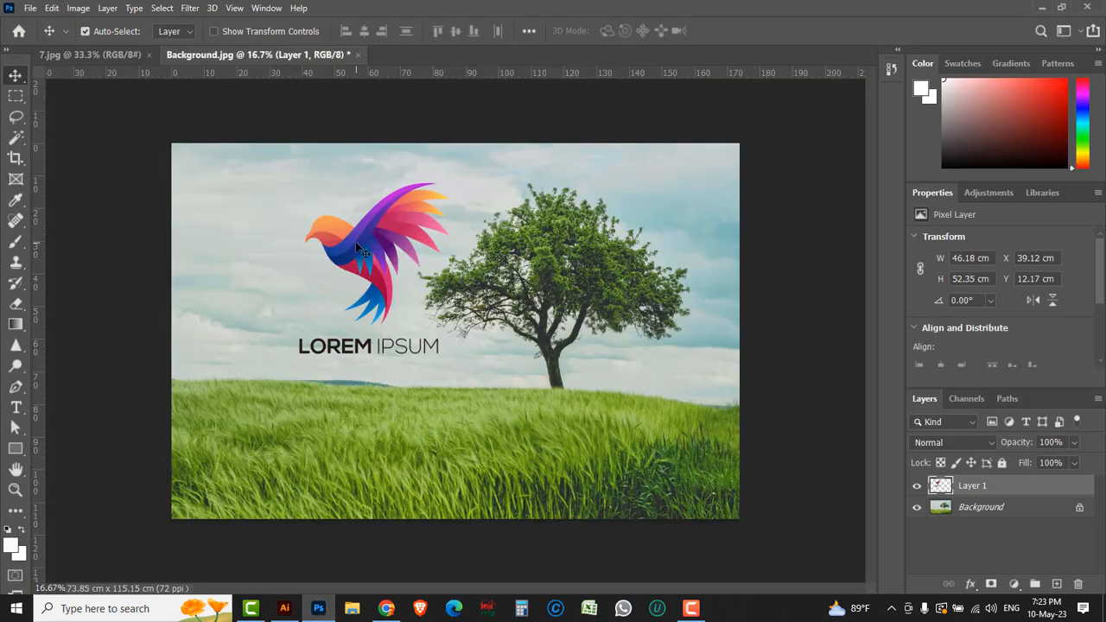
{"action": "left_click_drag", "start_coordinate": [1056, 492], "coordinate": [1078, 585]}
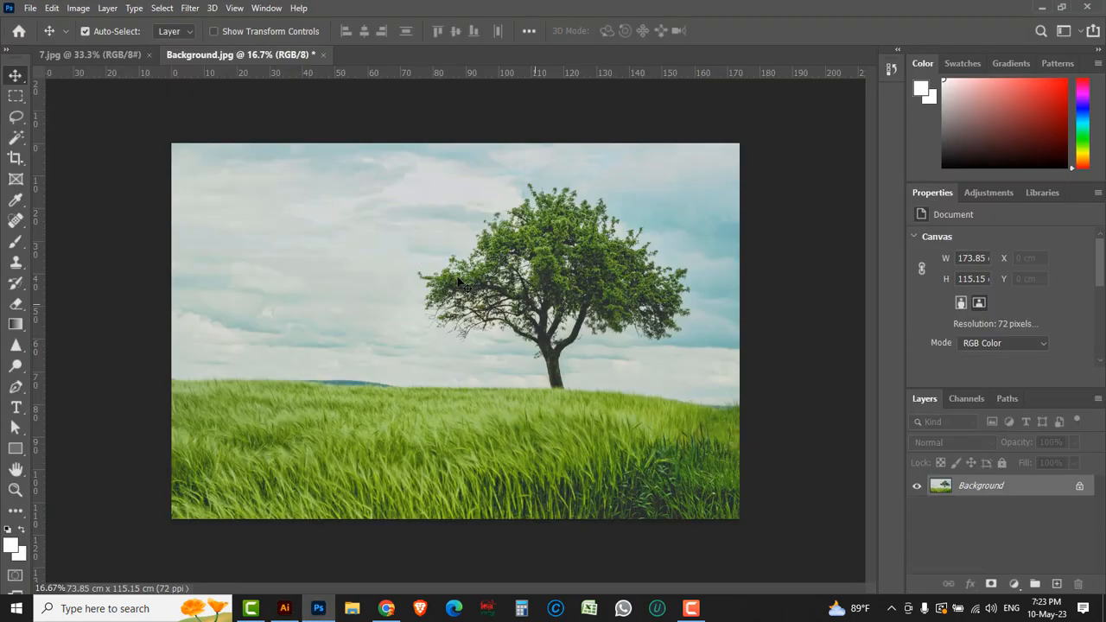
{"action": "left_click", "coordinate": [105, 57]}
{"action": "left_click", "coordinate": [149, 54]}
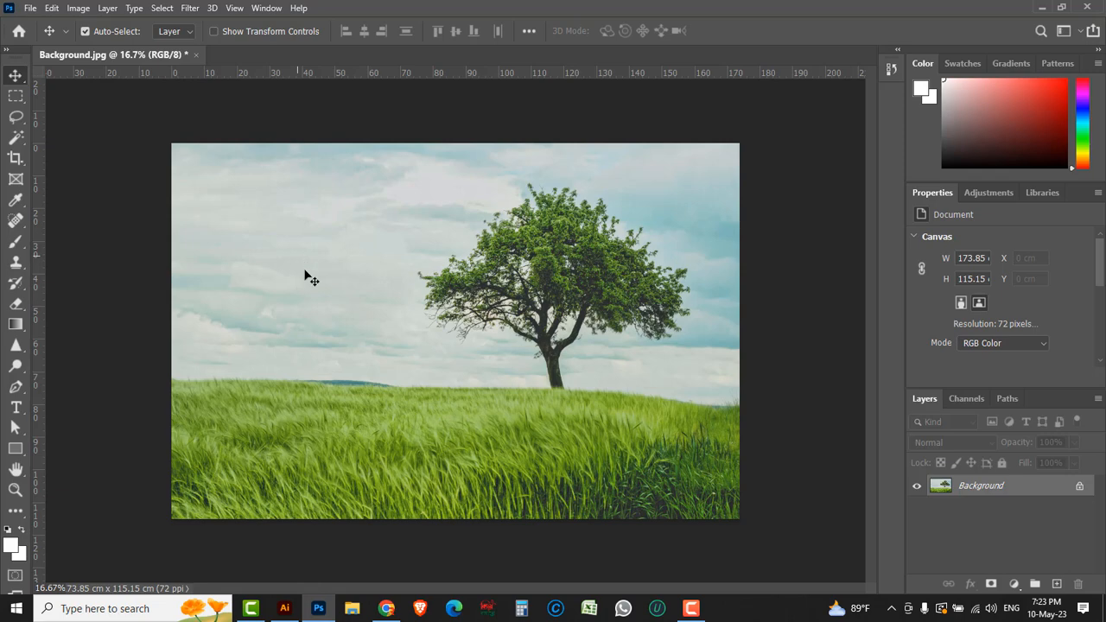
Step: Open 7-file-1.png from the Jpeg to png folder and copy its logo into Background.jpg at about X 36 cm, Y 9 cm
{"action": "left_click", "coordinate": [32, 8]}
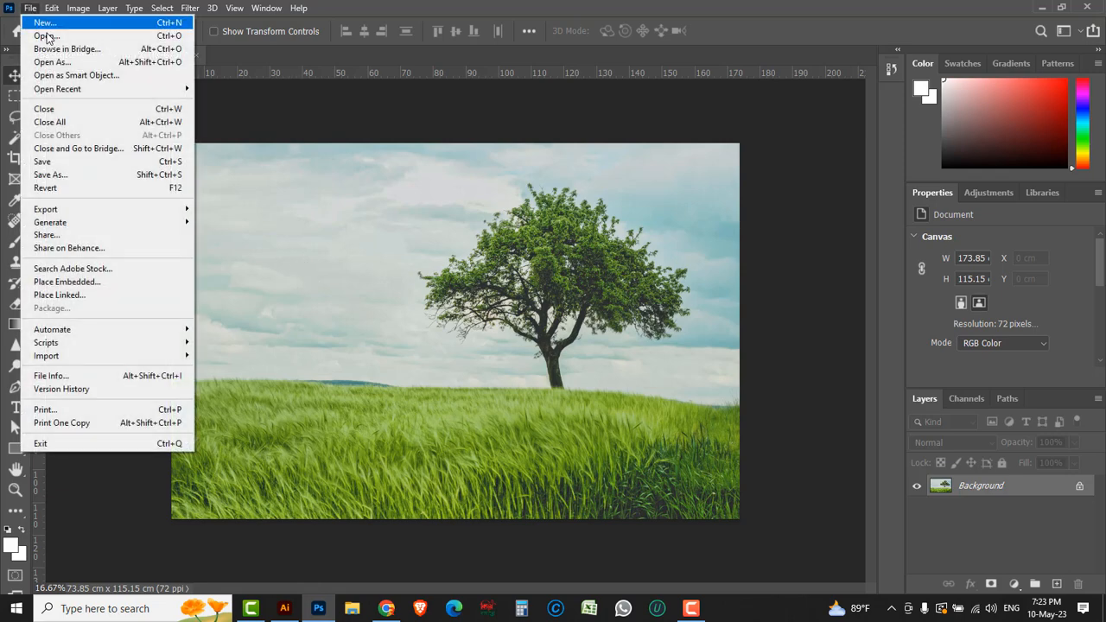
{"action": "left_click", "coordinate": [42, 37]}
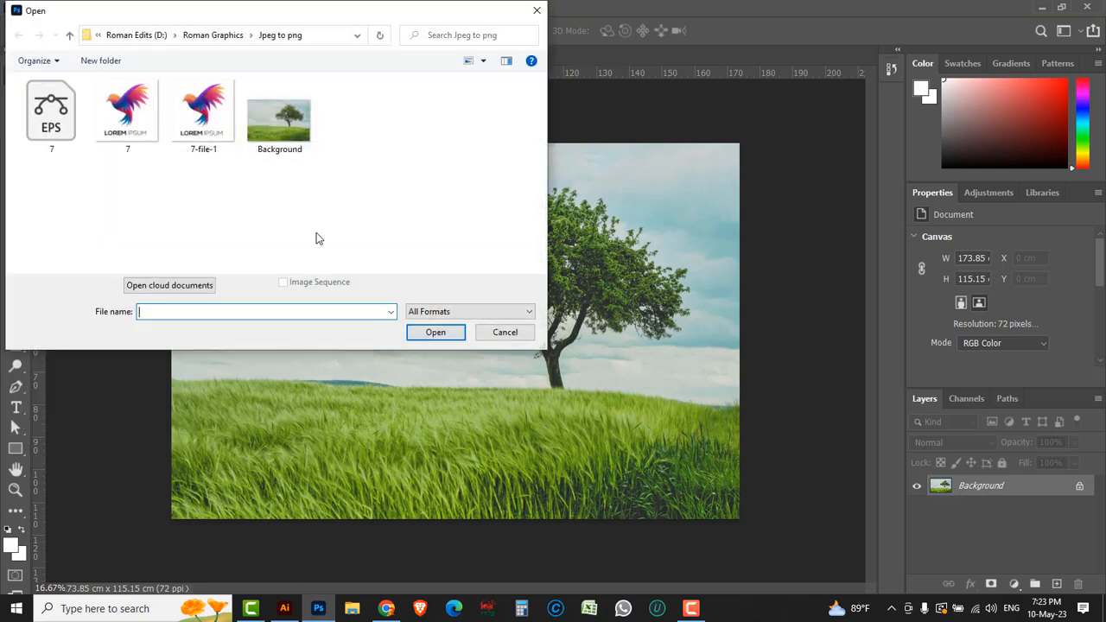
{"action": "left_click", "coordinate": [204, 104]}
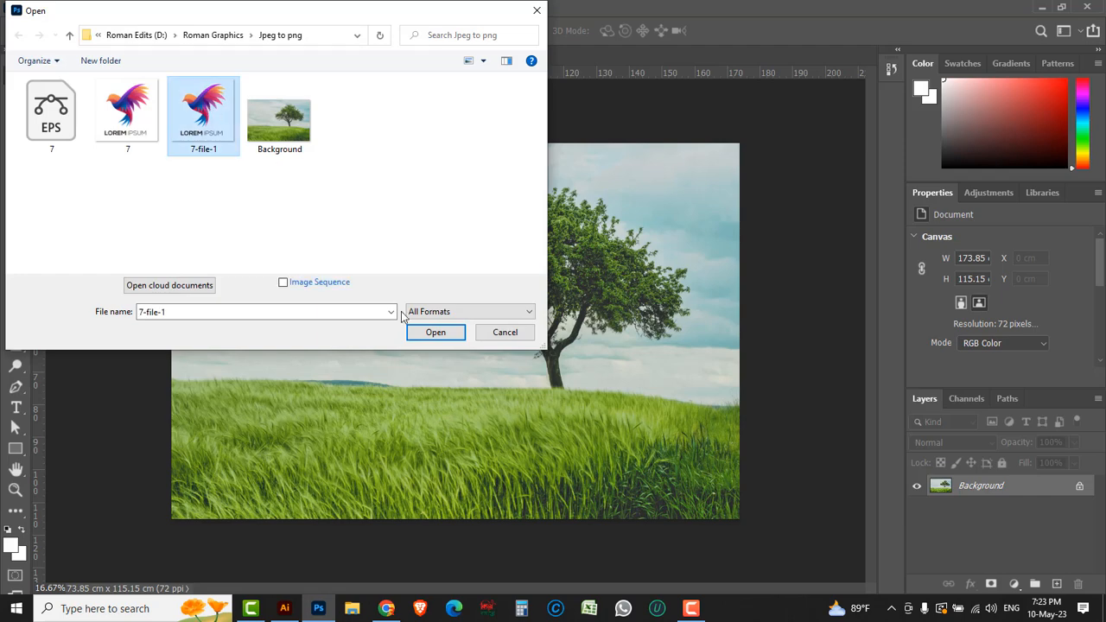
{"action": "left_click", "coordinate": [434, 333]}
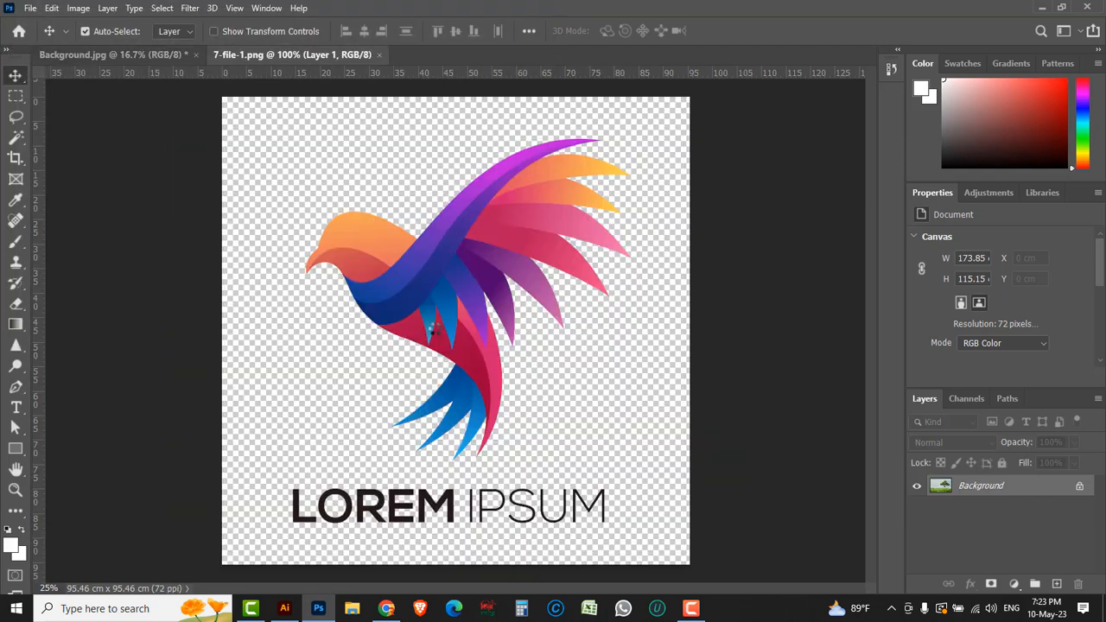
{"action": "mouse_move", "coordinate": [423, 277]}
{"action": "left_mouse_down"}
{"action": "mouse_move", "coordinate": [360, 240]}
{"action": "mouse_move", "coordinate": [183, 53]}
{"action": "mouse_move", "coordinate": [161, 59]}
{"action": "mouse_move", "coordinate": [316, 195]}
{"action": "mouse_move", "coordinate": [372, 293]}
{"action": "mouse_move", "coordinate": [308, 248]}
{"action": "mouse_move", "coordinate": [567, 273]}
{"action": "mouse_move", "coordinate": [362, 261]}
{"action": "mouse_move", "coordinate": [350, 271]}
{"action": "mouse_move", "coordinate": [457, 271]}
{"action": "mouse_move", "coordinate": [518, 253]}
{"action": "mouse_move", "coordinate": [560, 269]}
{"action": "mouse_move", "coordinate": [444, 275]}
{"action": "left_mouse_up"}
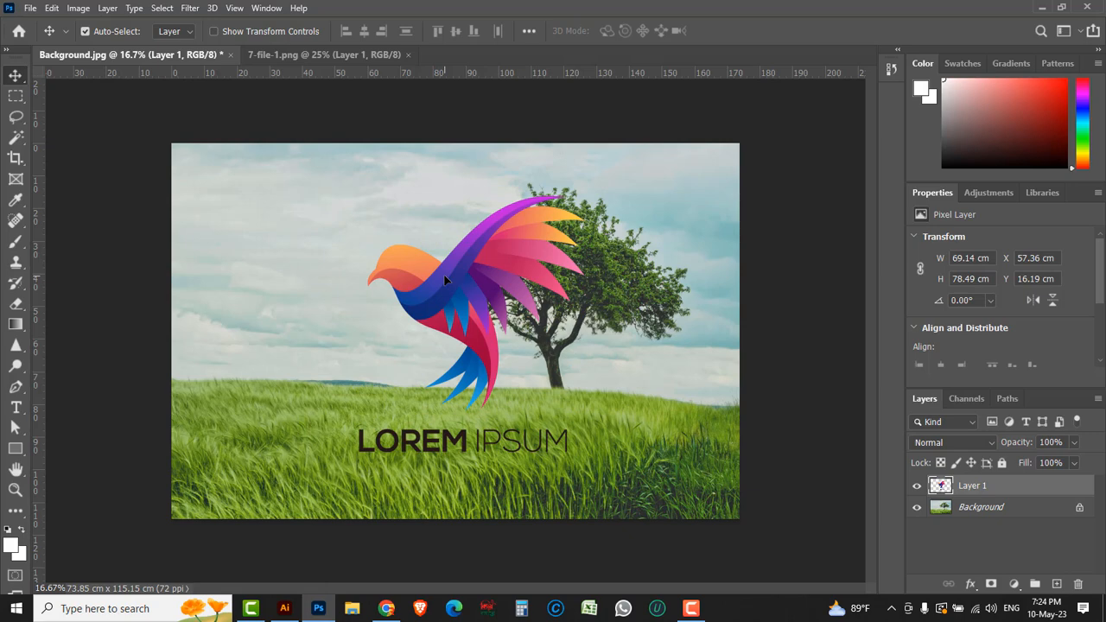
{"action": "left_click_drag", "start_coordinate": [444, 275], "coordinate": [374, 252]}
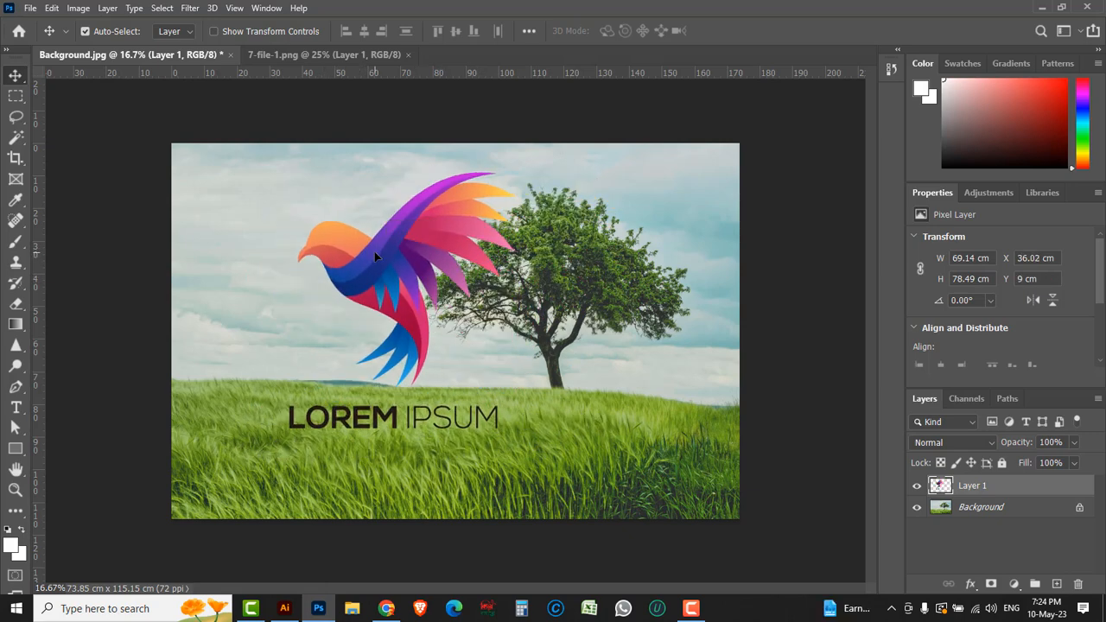